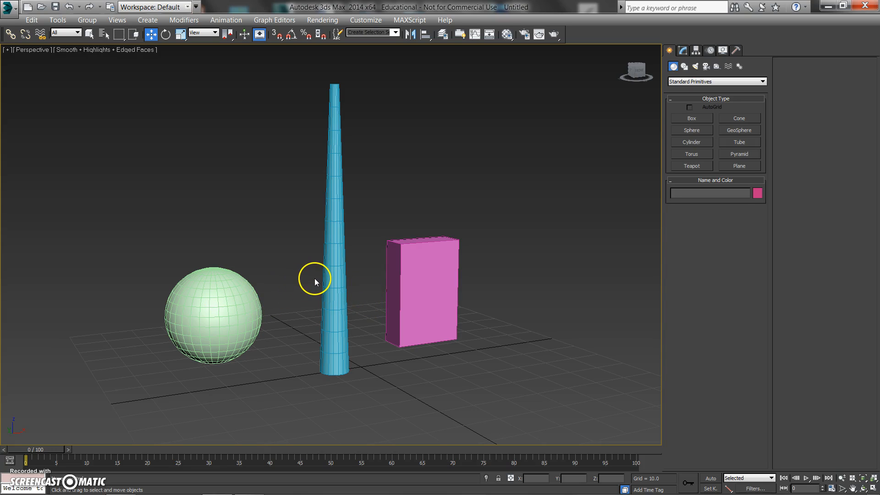
Step: Apply a Bend modifier to the tall blue cylinder
{"action": "left_click", "coordinate": [329, 271]}
{"action": "middle_click_drag", "start_coordinate": [330, 271], "coordinate": [360, 322], "text": "alt"}
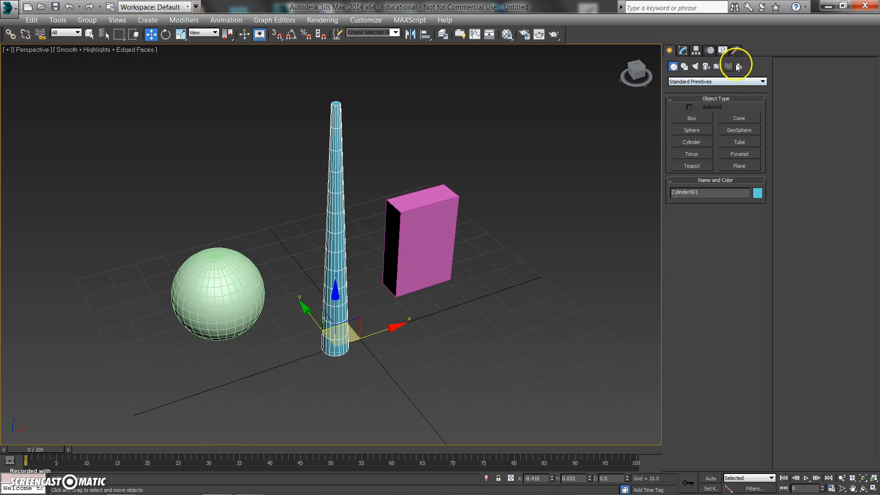
{"action": "left_click", "coordinate": [683, 50]}
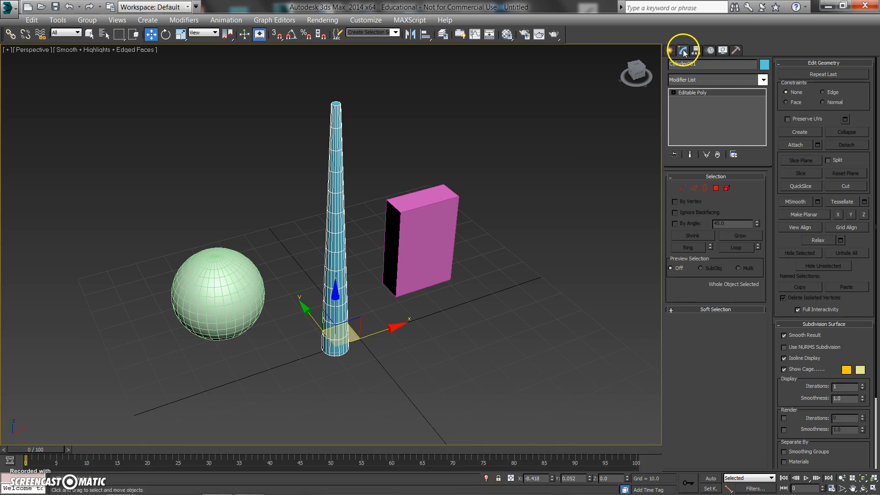
{"action": "left_click", "coordinate": [763, 80]}
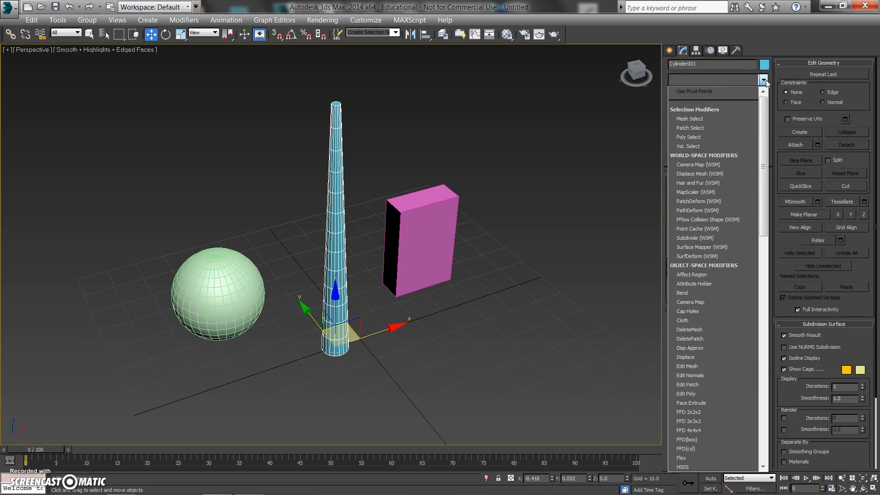
{"action": "left_click", "coordinate": [695, 294]}
Step: Examine the Bend modifier's Gizmo sub-object around the base of the cylinder
{"action": "middle_click_drag", "start_coordinate": [415, 366], "coordinate": [338, 186], "text": "alt"}
{"action": "scroll", "coordinate": [338, 186], "scroll_direction": "up", "scroll_amount": 6}
{"action": "middle_click_drag", "start_coordinate": [337, 225], "coordinate": [363, 204], "text": "alt"}
{"action": "middle_click_drag", "start_coordinate": [337, 138], "coordinate": [373, 180], "text": "alt"}
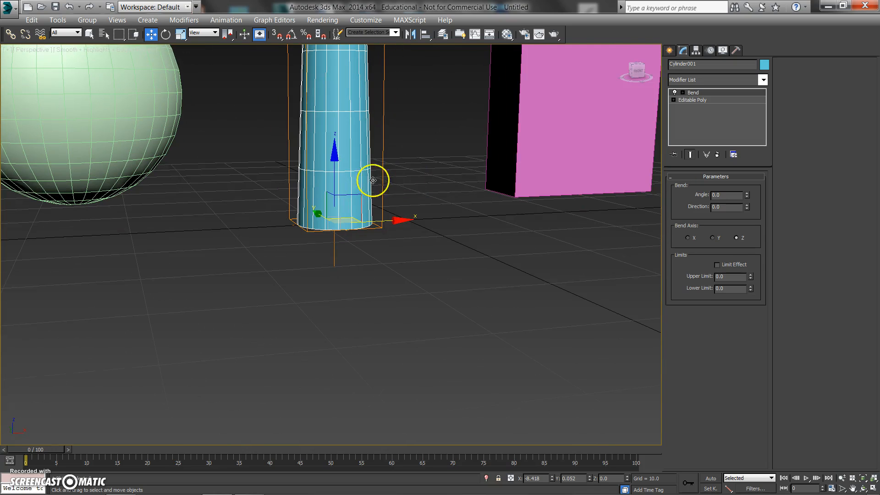
{"action": "left_click", "coordinate": [682, 92]}
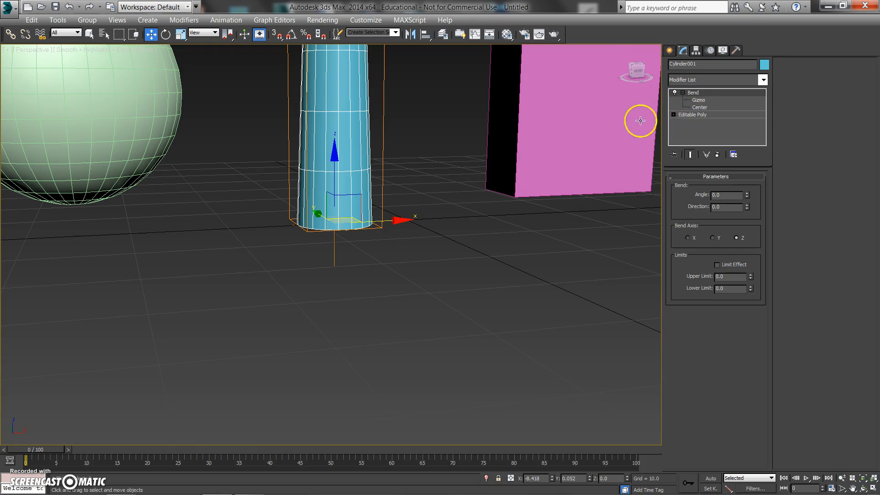
{"action": "left_click", "coordinate": [697, 99]}
{"action": "middle_click_drag", "start_coordinate": [590, 153], "coordinate": [337, 200], "text": "alt"}
{"action": "mouse_move", "coordinate": [338, 201]}
{"action": "left_mouse_down"}
{"action": "mouse_move", "coordinate": [324, 199]}
{"action": "mouse_move", "coordinate": [321, 150]}
{"action": "mouse_move", "coordinate": [329, 221]}
{"action": "mouse_move", "coordinate": [335, 206]}
{"action": "left_mouse_up"}
Step: Switch to the Bend modifier's Center sub-object and examine where it sits on the cylinder
{"action": "left_click", "coordinate": [700, 107]}
{"action": "scroll", "coordinate": [347, 316], "scroll_direction": "down", "scroll_amount": 6}
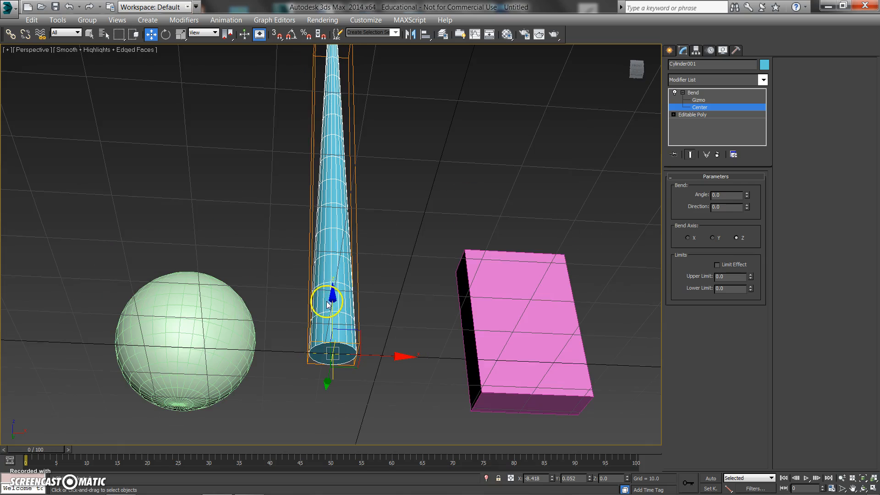
{"action": "left_click_drag", "start_coordinate": [332, 310], "coordinate": [345, 282]}
{"action": "middle_click_drag", "start_coordinate": [350, 257], "coordinate": [355, 285], "text": "alt"}
{"action": "scroll", "coordinate": [367, 275], "scroll_direction": "down", "scroll_amount": 4}
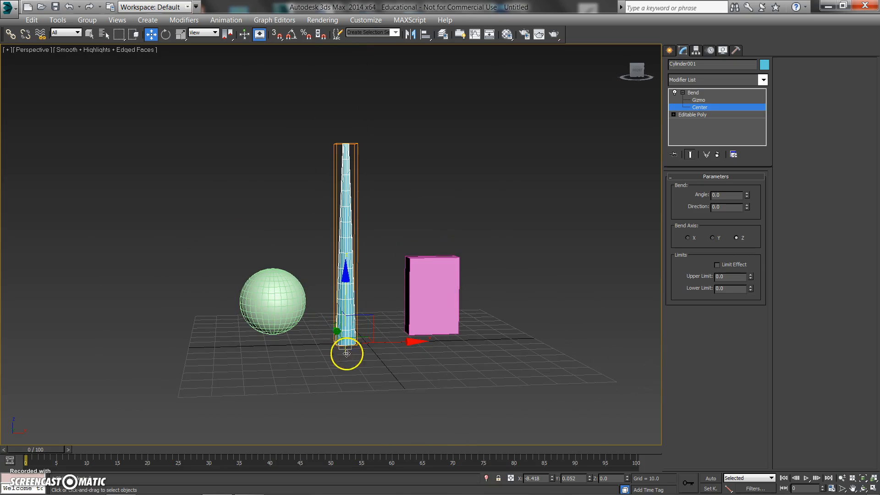
{"action": "middle_click_drag", "start_coordinate": [348, 338], "coordinate": [342, 347], "text": "alt"}
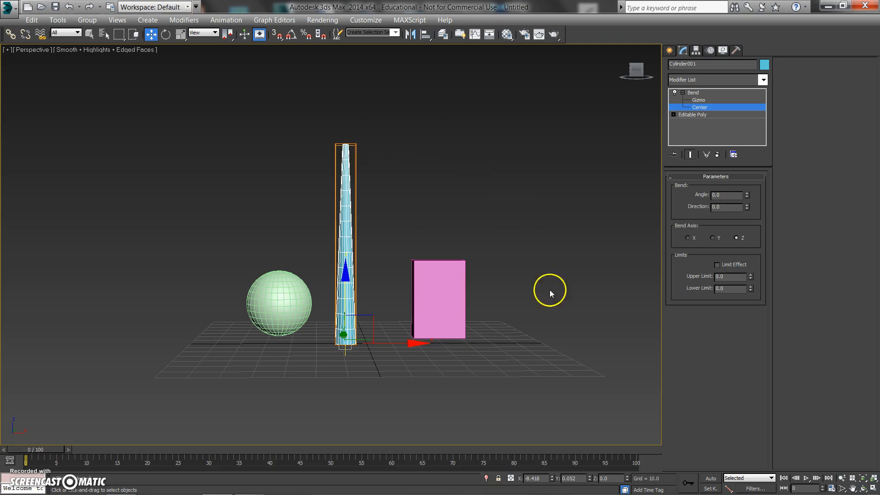
{"action": "middle_click_drag", "start_coordinate": [413, 278], "coordinate": [454, 278], "text": "alt"}
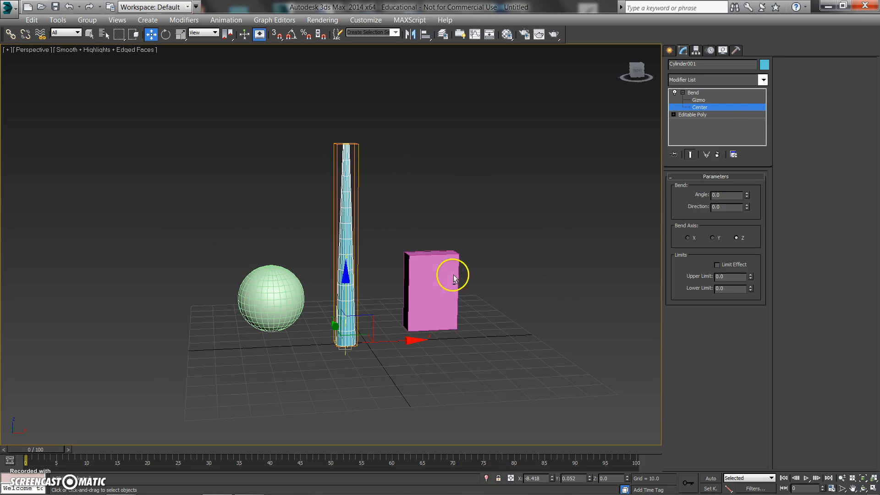
Step: Try the bend angle with the Bend center at the cylinder's base and raised halfway, returning the center to the base
{"action": "left_click", "coordinate": [703, 93]}
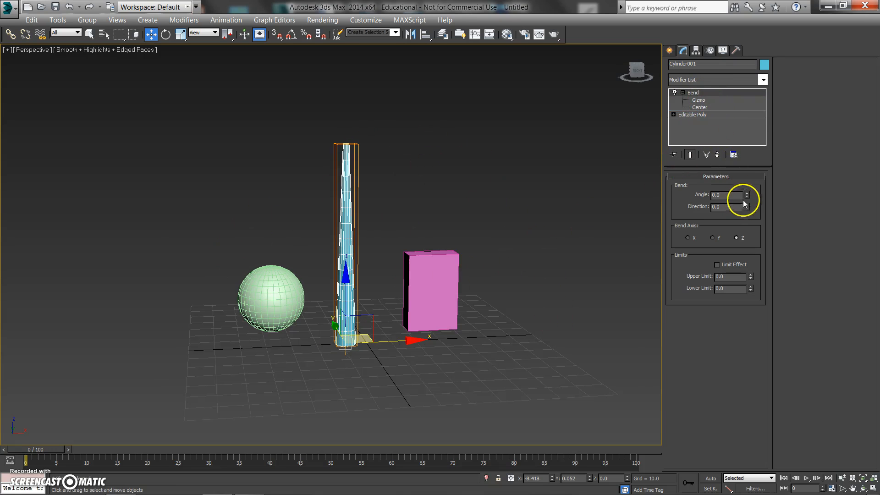
{"action": "left_click_drag", "start_coordinate": [746, 198], "coordinate": [705, 118]}
{"action": "left_click", "coordinate": [699, 108]}
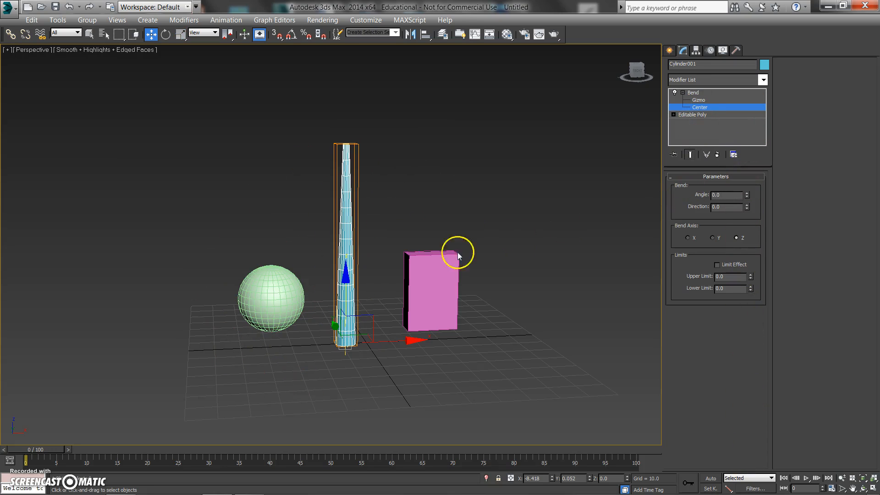
{"action": "left_click_drag", "start_coordinate": [344, 295], "coordinate": [336, 97]}
{"action": "left_click_drag", "start_coordinate": [747, 194], "coordinate": [353, 202]}
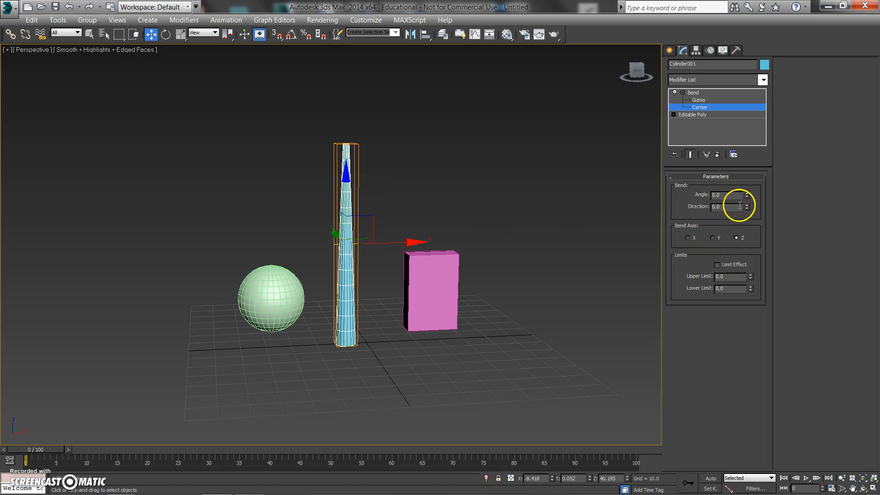
{"action": "left_click_drag", "start_coordinate": [747, 194], "coordinate": [726, 276]}
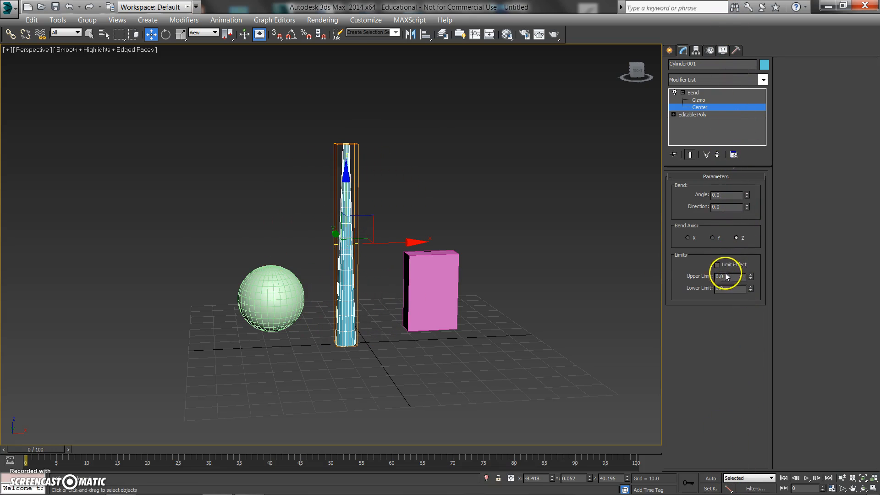
{"action": "left_click_drag", "start_coordinate": [347, 196], "coordinate": [362, 294]}
{"action": "middle_click_drag", "start_coordinate": [365, 302], "coordinate": [366, 328], "text": "alt"}
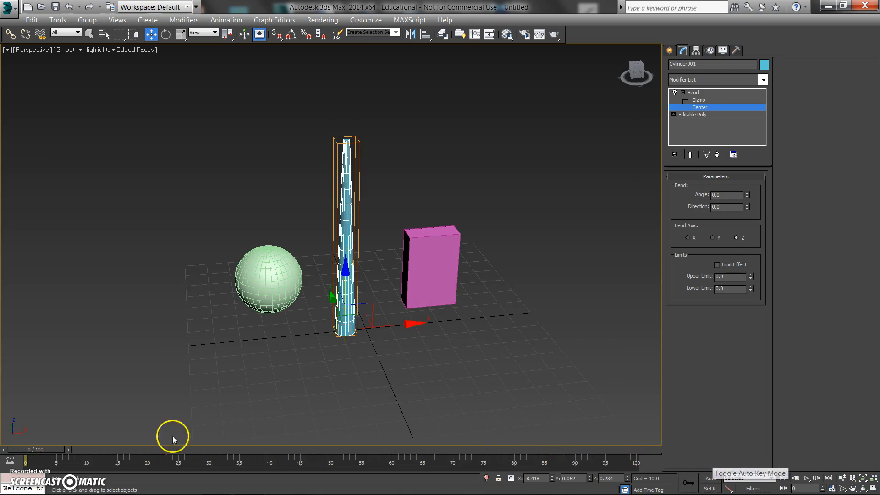
Step: Turn on Auto Key and set the cylinder's Bend angle to 100 at frame 0
{"action": "left_click", "coordinate": [710, 477]}
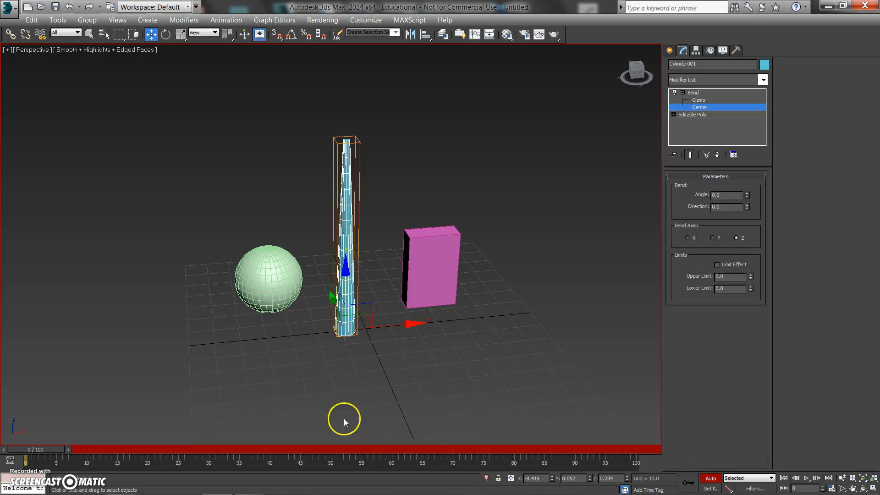
{"action": "left_click_drag", "start_coordinate": [746, 197], "coordinate": [747, 63]}
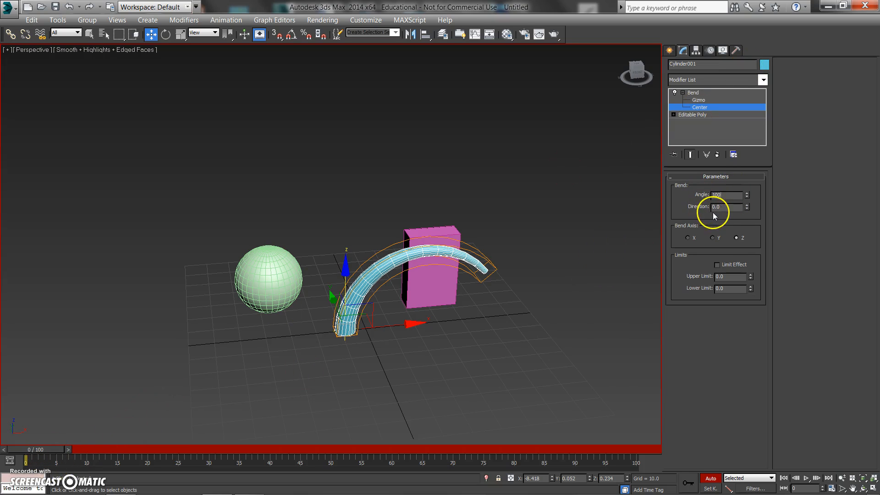
{"action": "key", "text": "Return"}
Step: Key the cylinder's Bend angle at -100 on frame 20
{"action": "left_click_drag", "start_coordinate": [47, 453], "coordinate": [161, 454]}
{"action": "key", "text": "w"}
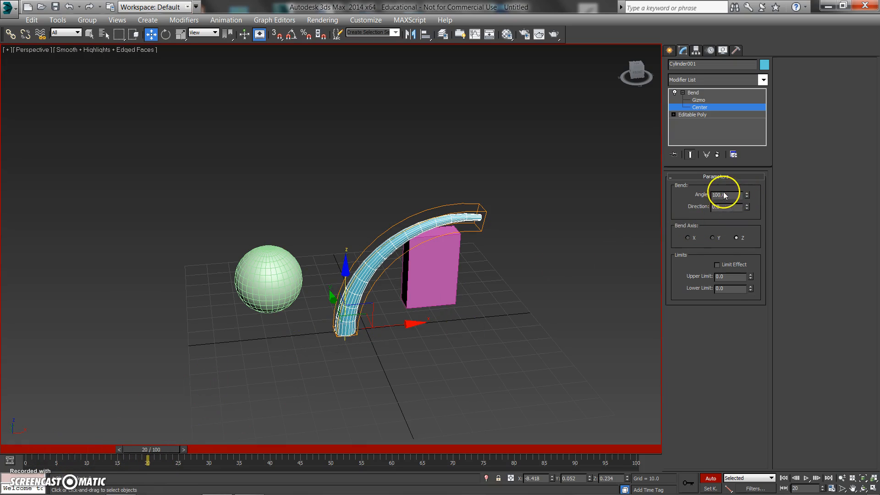
{"action": "left_click_drag", "start_coordinate": [731, 194], "coordinate": [689, 196]}
{"action": "type", "text": "-"}
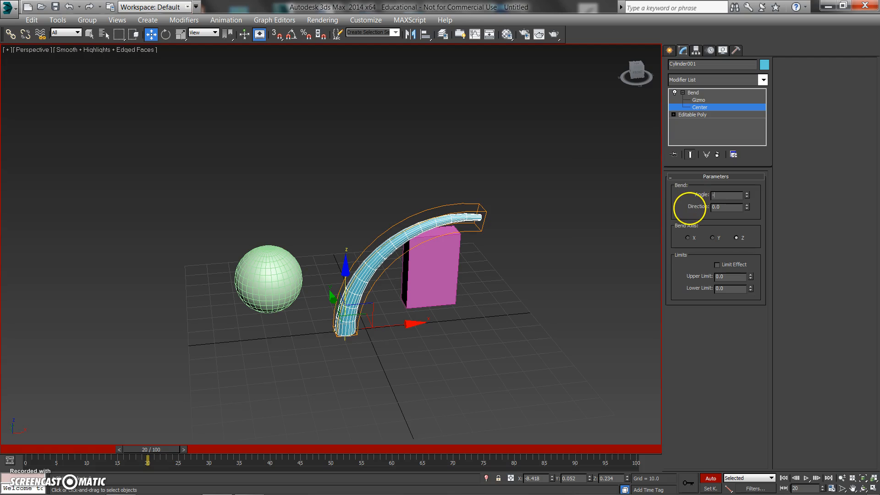
{"action": "type", "text": "100"}
{"action": "key", "text": "Return"}
Step: Key the cylinder's Bend angle at 50 on frame 40
{"action": "left_click_drag", "start_coordinate": [147, 454], "coordinate": [282, 441]}
{"action": "key", "text": "w"}
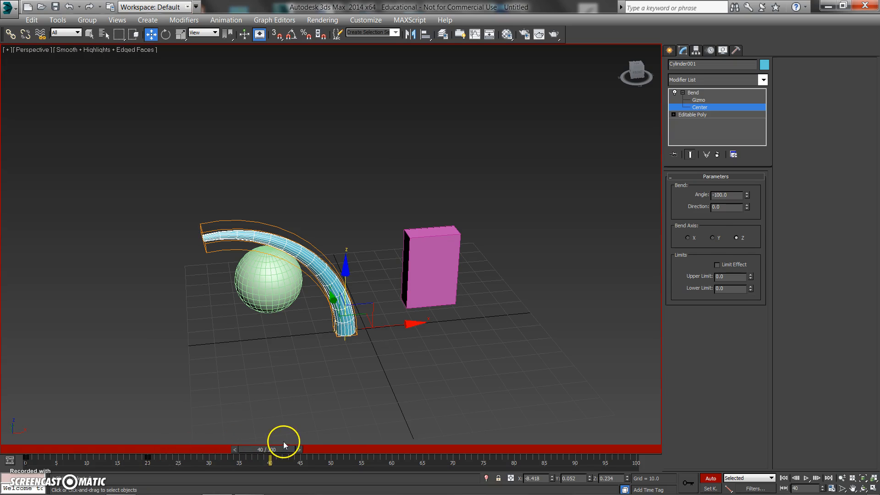
{"action": "double_click", "coordinate": [729, 194]}
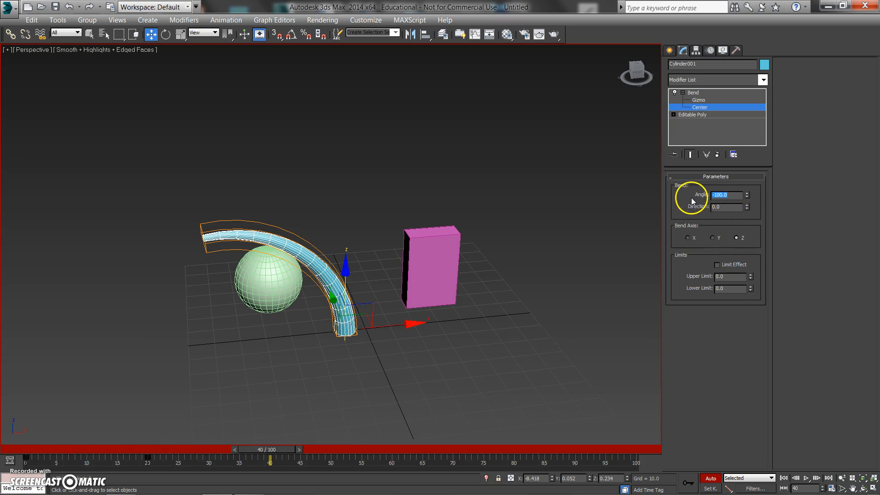
{"action": "type", "text": "50"}
{"action": "key", "text": "Return"}
Step: Key the cylinder's Bend angle at -50 on frame 60
{"action": "left_click_drag", "start_coordinate": [279, 460], "coordinate": [393, 459]}
{"action": "left_click", "coordinate": [727, 193]}
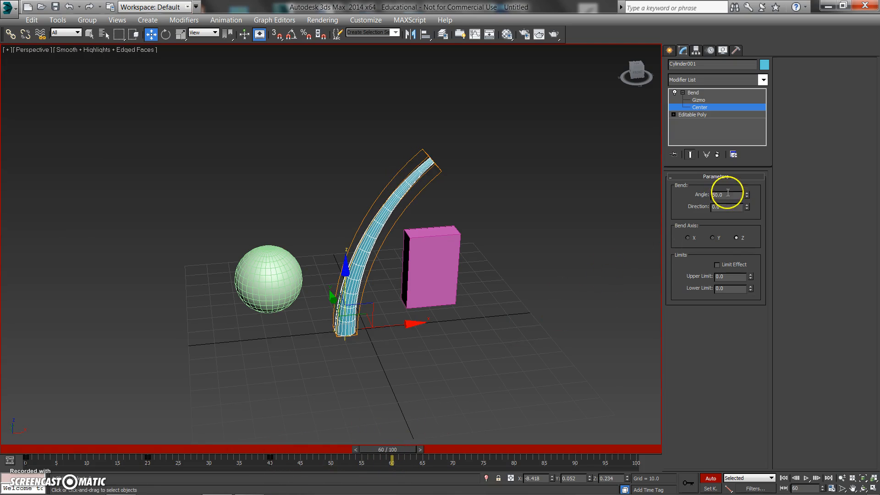
{"action": "type", "text": "-"}
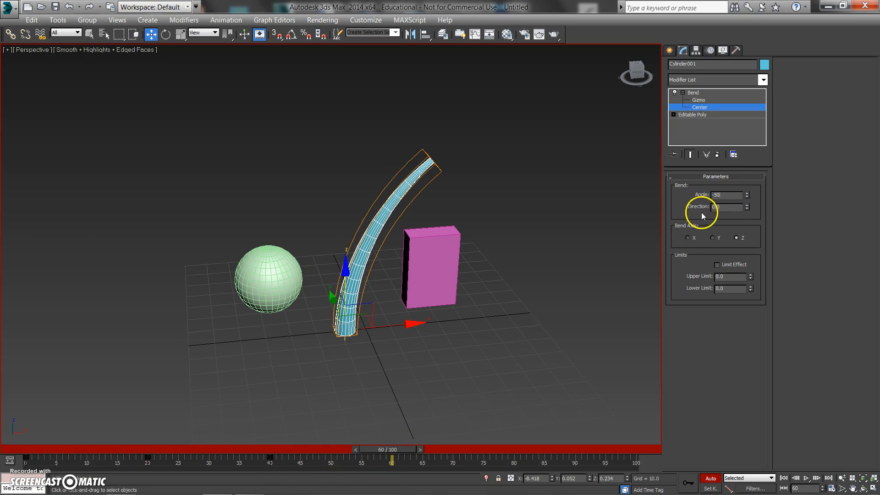
{"action": "type", "text": "50"}
{"action": "key", "text": "Return"}
Step: Play back the keyed bend animation in the viewport and stop it
{"action": "key", "text": "slash"}
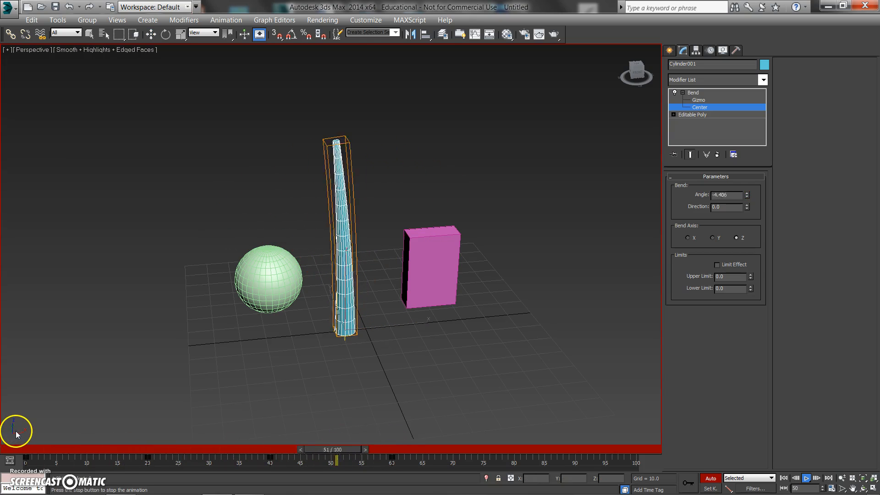
{"action": "key", "text": "slash"}
{"action": "key", "text": "w"}
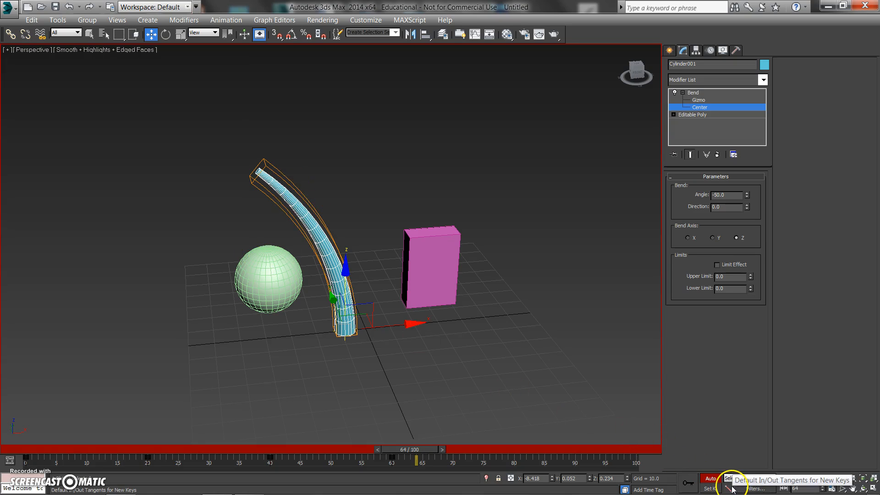
Step: Open the Curve Editor for the cylinder and expand its Modified Object tracks down to the Bend modifier
{"action": "right_click", "coordinate": [358, 209]}
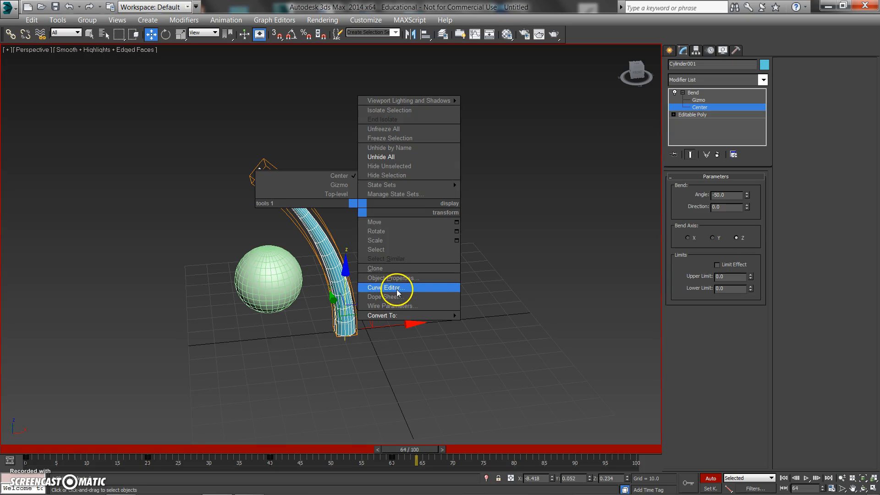
{"action": "left_click", "coordinate": [385, 287]}
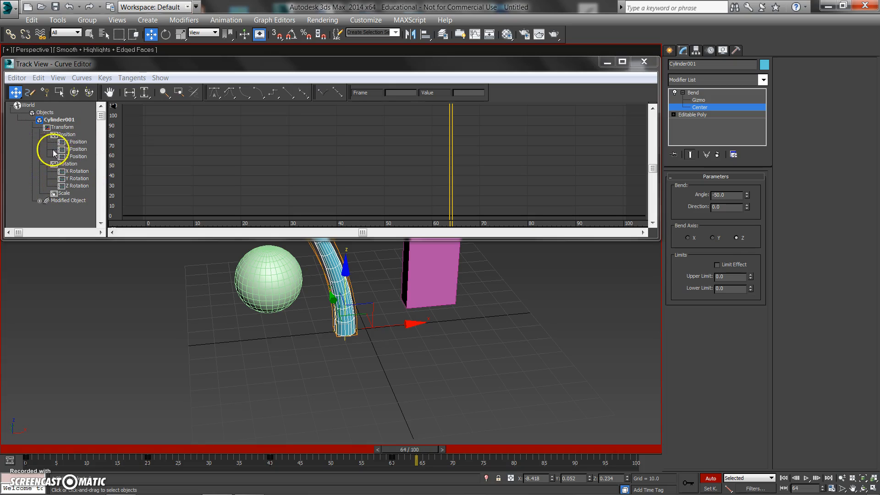
{"action": "left_click", "coordinate": [40, 201]}
{"action": "left_click_drag", "start_coordinate": [25, 200], "coordinate": [20, 136]}
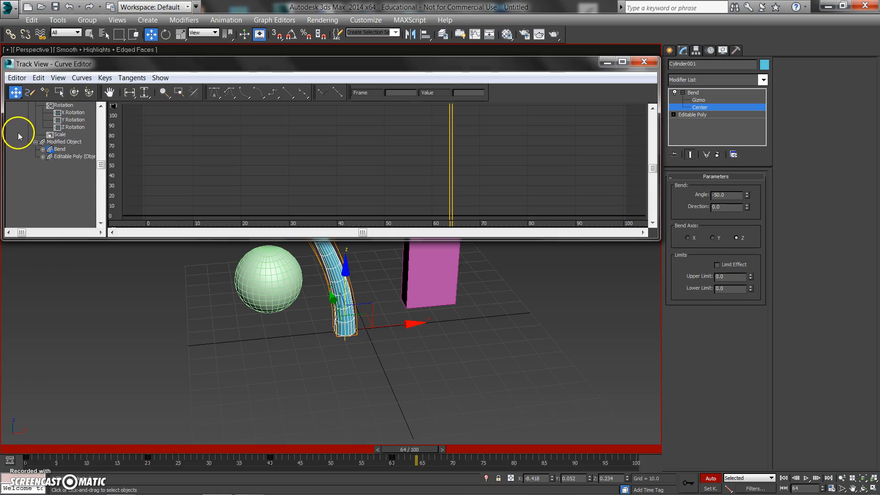
{"action": "left_click", "coordinate": [43, 149]}
Step: Display the animation curve of the Bend modifier's Angle track
{"action": "scroll", "coordinate": [9, 160], "scroll_direction": "down", "scroll_amount": 1}
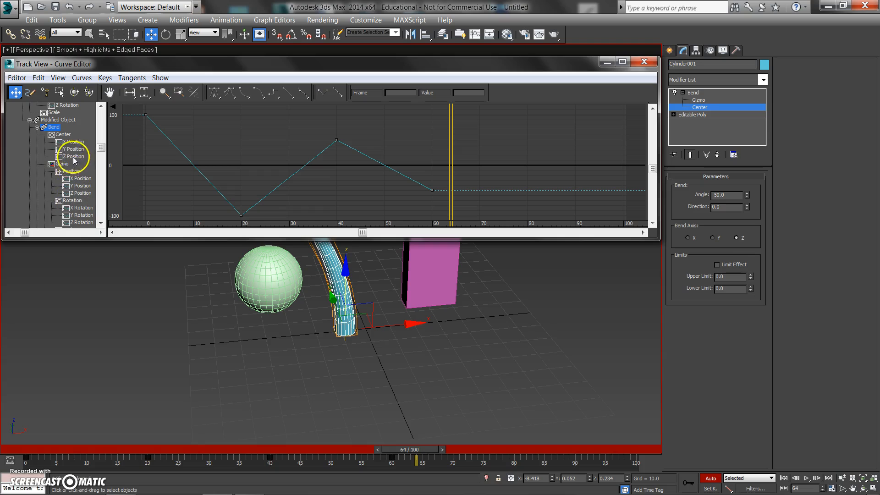
{"action": "scroll", "coordinate": [18, 151], "scroll_direction": "down", "scroll_amount": 1}
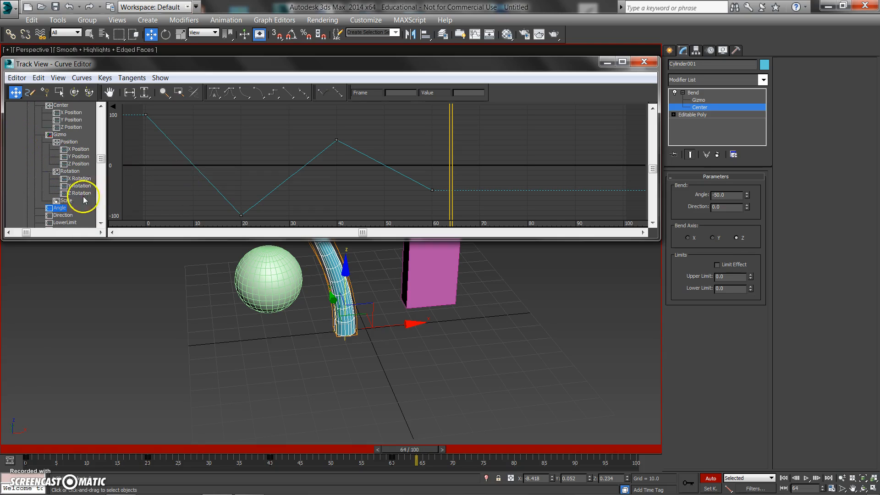
{"action": "left_click", "coordinate": [62, 215]}
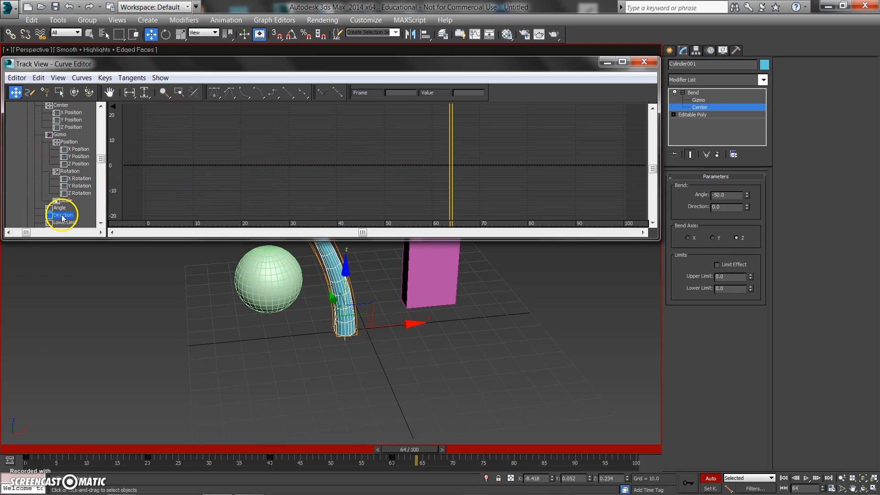
{"action": "left_click", "coordinate": [62, 208]}
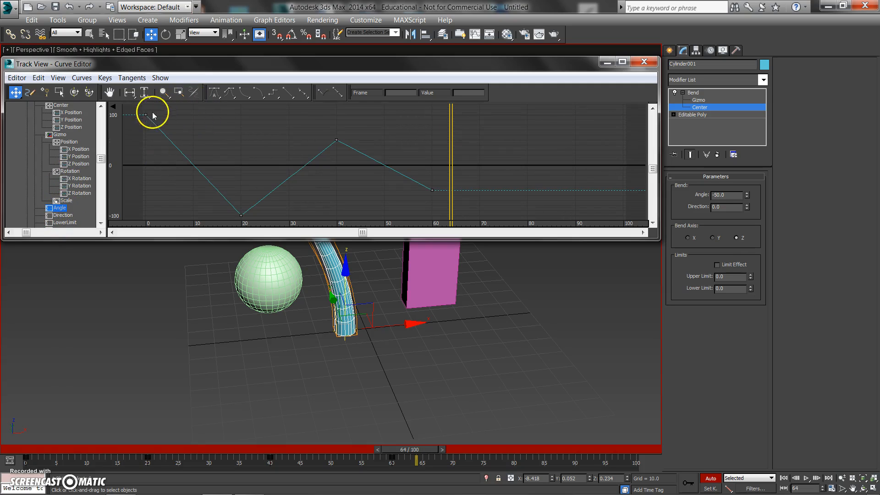
Step: Select all keys on the Angle curve and set their tangents to Auto
{"action": "middle_click_drag", "start_coordinate": [206, 161], "coordinate": [246, 132]}
{"action": "scroll", "coordinate": [247, 132], "scroll_direction": "down", "scroll_amount": 1}
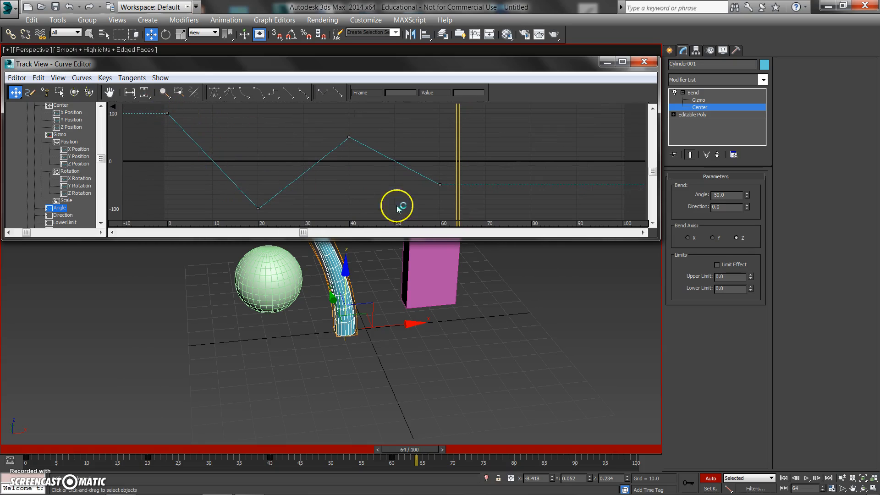
{"action": "key", "text": "ctrl+a"}
{"action": "left_click", "coordinate": [213, 91]}
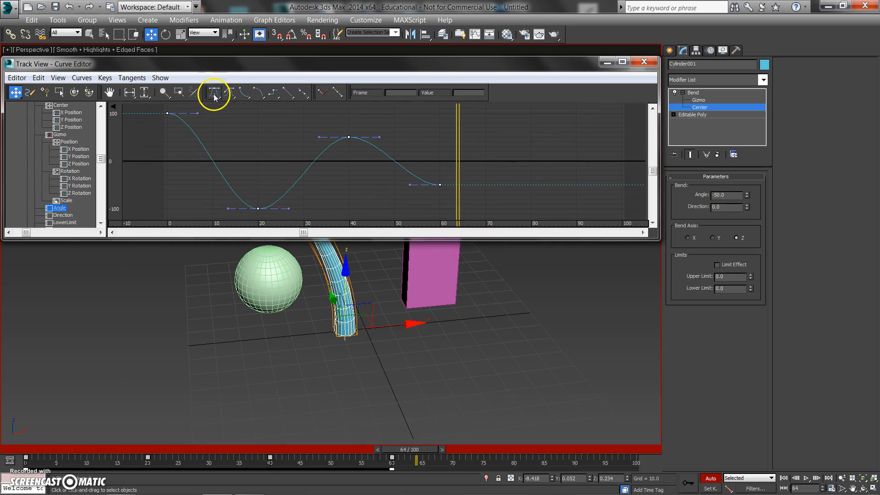
Step: Play the bend animation with the smoothed Angle curve, keeping the cylinder in view below the Curve Editor
{"action": "middle_click_drag", "start_coordinate": [344, 298], "coordinate": [314, 364]}
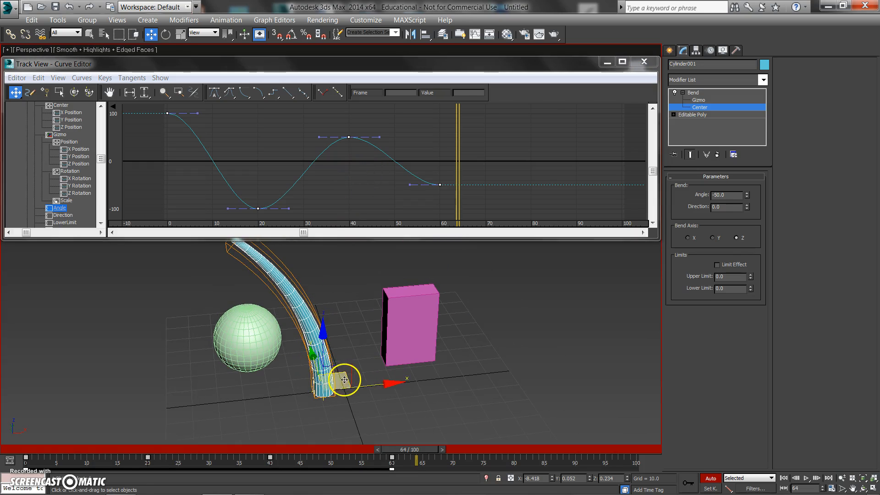
{"action": "key", "text": "/"}
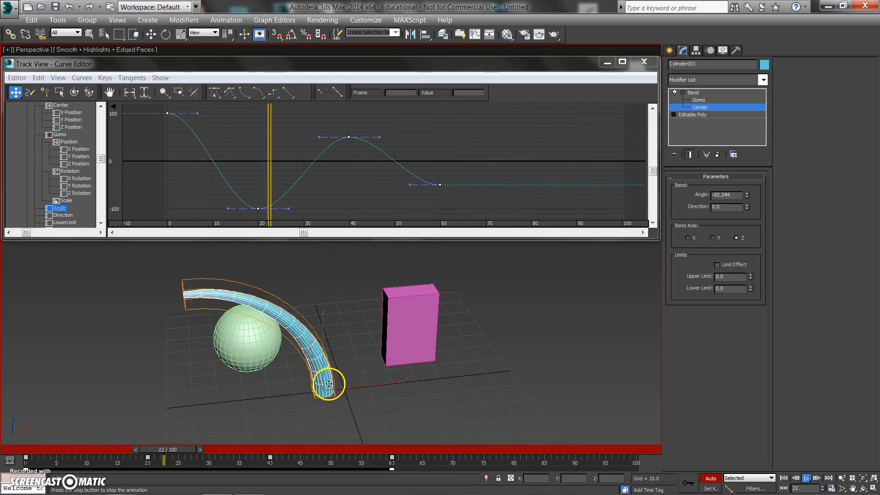
Step: Stop playback, lower the Angle curve's swing keys to about -40, 8 and -10, and move the last two to frames 39 and 49
{"action": "key", "text": "/"}
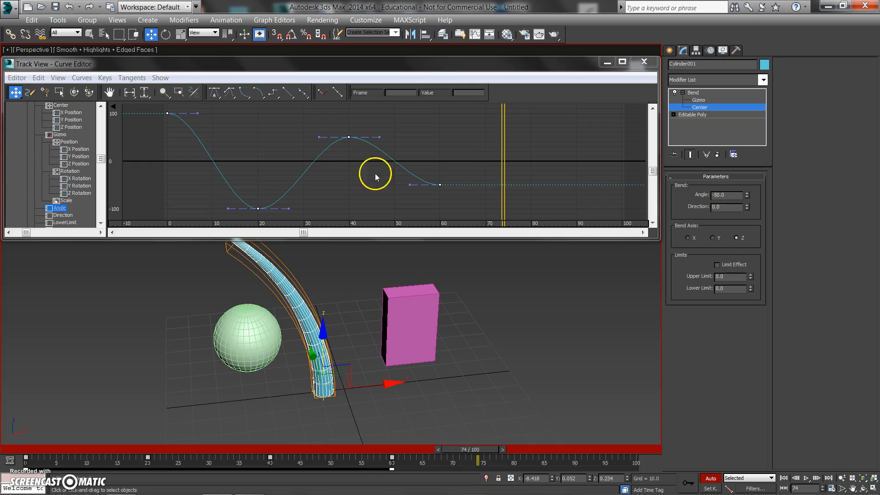
{"action": "left_click", "coordinate": [258, 178]}
{"action": "left_click_drag", "start_coordinate": [257, 179], "coordinate": [257, 182]}
{"action": "left_click_drag", "start_coordinate": [350, 137], "coordinate": [348, 156]}
{"action": "left_click_drag", "start_coordinate": [440, 185], "coordinate": [250, 150]}
{"action": "left_click_drag", "start_coordinate": [305, 144], "coordinate": [436, 194]}
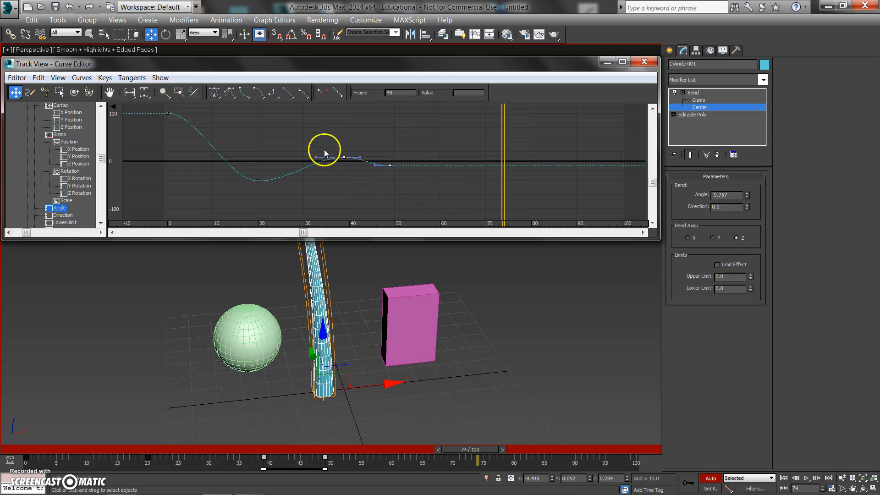
Step: Move the last three Angle keys to frames 18, 29 and 39, with values of about -51, 14 and -5
{"action": "left_click_drag", "start_coordinate": [344, 159], "coordinate": [300, 158]}
{"action": "mouse_move", "coordinate": [257, 180]}
{"action": "left_mouse_down"}
{"action": "mouse_move", "coordinate": [249, 173]}
{"action": "mouse_move", "coordinate": [248, 186]}
{"action": "left_mouse_up"}
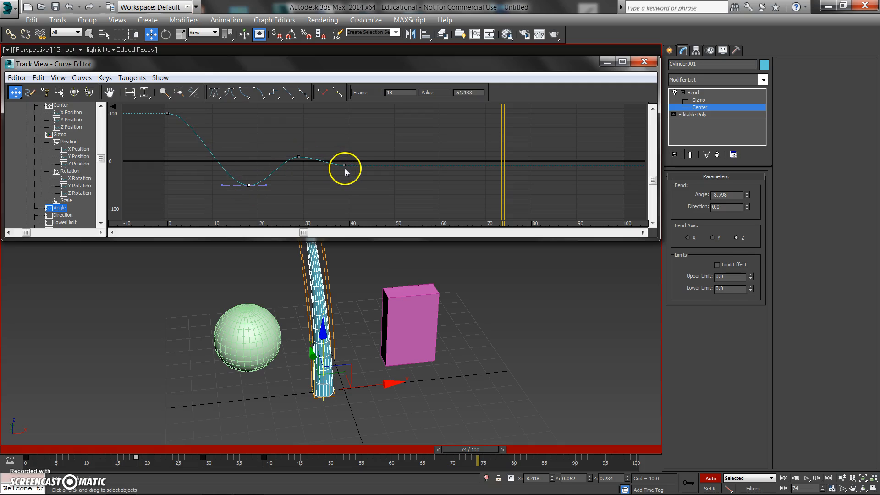
{"action": "left_click_drag", "start_coordinate": [344, 165], "coordinate": [345, 163]}
{"action": "left_click", "coordinate": [299, 157]}
Step: Play the cylinder's bend animation with the reduced swings, keeping the whole cylinder in view
{"action": "scroll", "coordinate": [275, 315], "scroll_direction": "down", "scroll_amount": 5}
{"action": "middle_click_drag", "start_coordinate": [232, 299], "coordinate": [237, 306]}
{"action": "key", "text": "/"}
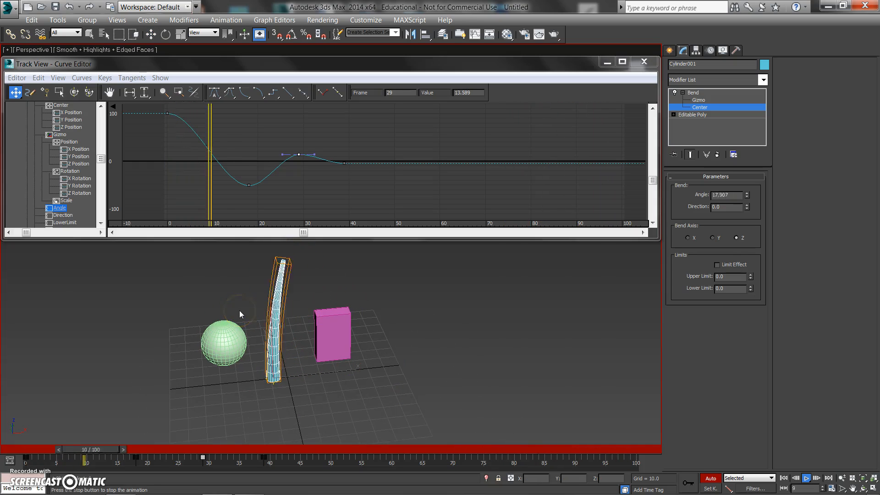
{"action": "key", "text": "/"}
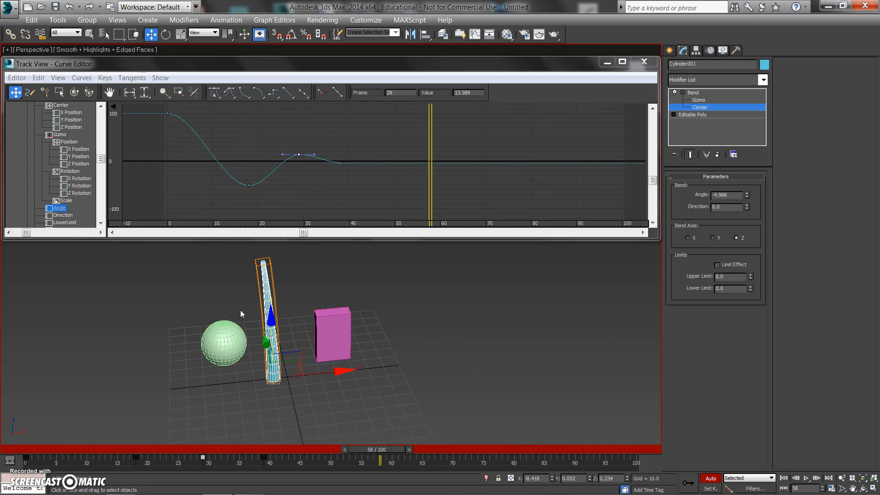
Step: Set the value of the last Angle key at frame 39 to 0 and play the animation
{"action": "left_click", "coordinate": [344, 162]}
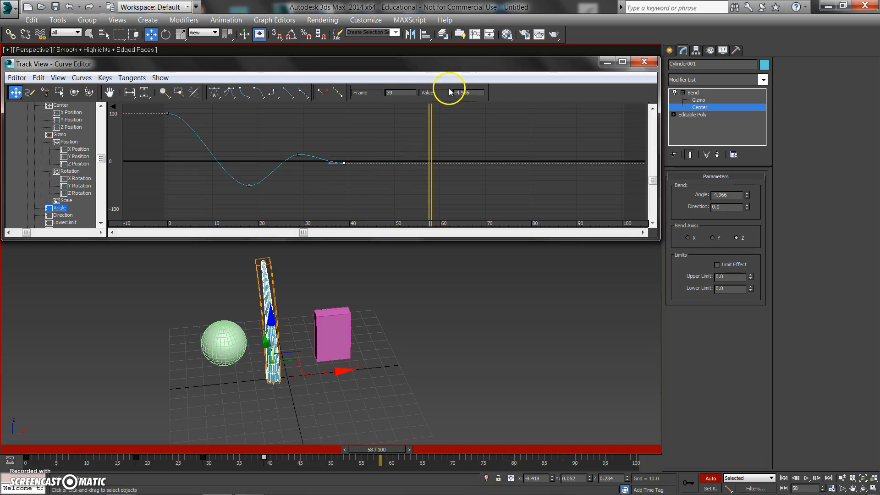
{"action": "type", "text": "0"}
{"action": "key", "text": "Return"}
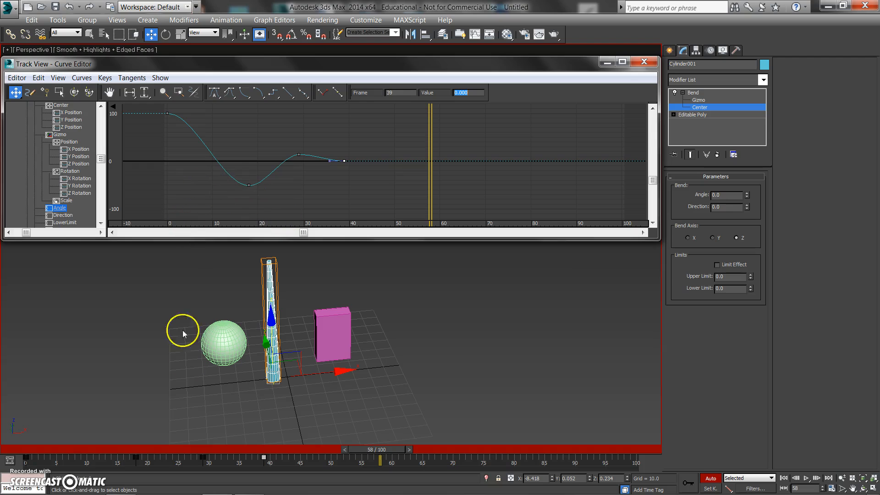
{"action": "key", "text": "/"}
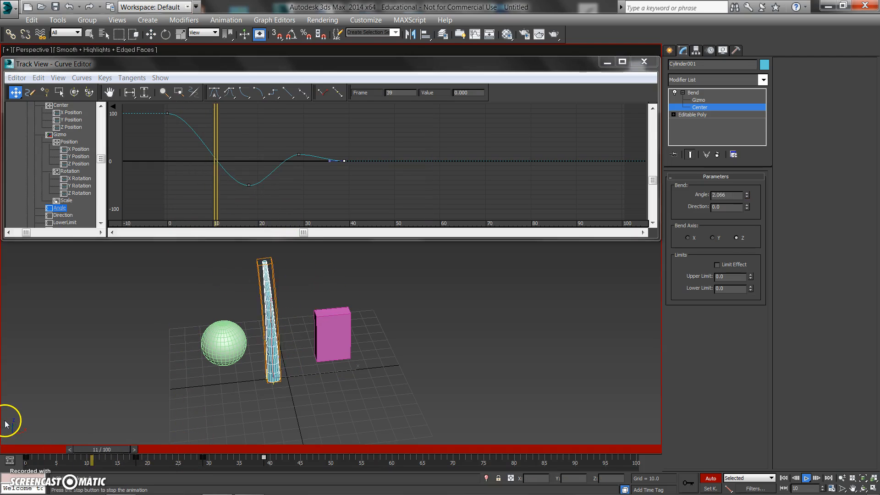
{"action": "key", "text": "/"}
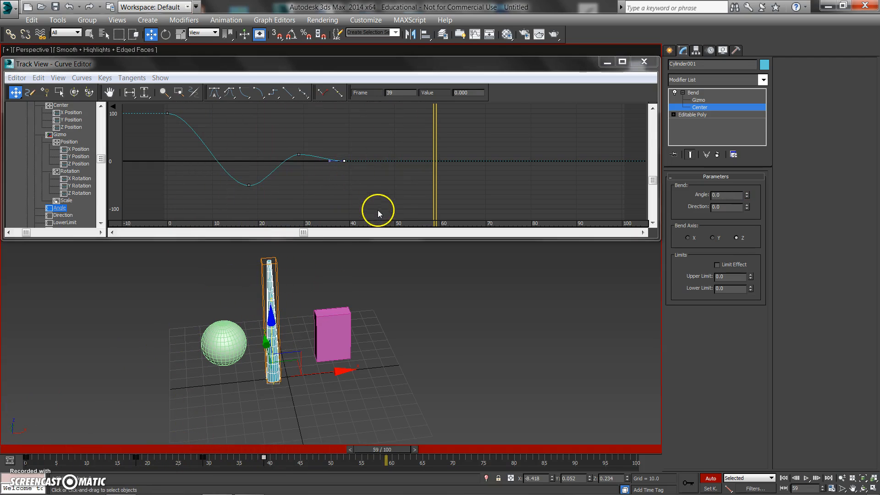
Step: Select all of the cylinder's keys on the timeline, compress their range to end at frame 6, and play the motion
{"action": "left_click_drag", "start_coordinate": [295, 459], "coordinate": [26, 465]}
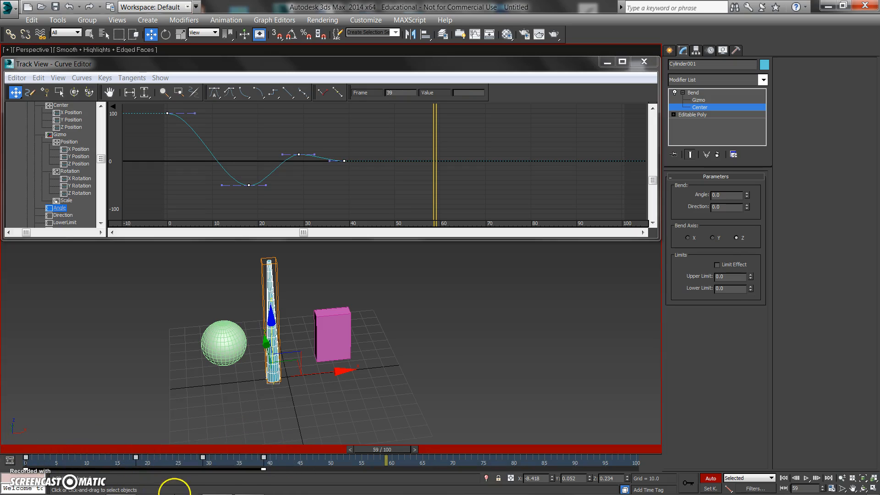
{"action": "left_click_drag", "start_coordinate": [265, 470], "coordinate": [6, 446]}
{"action": "key", "text": "slash"}
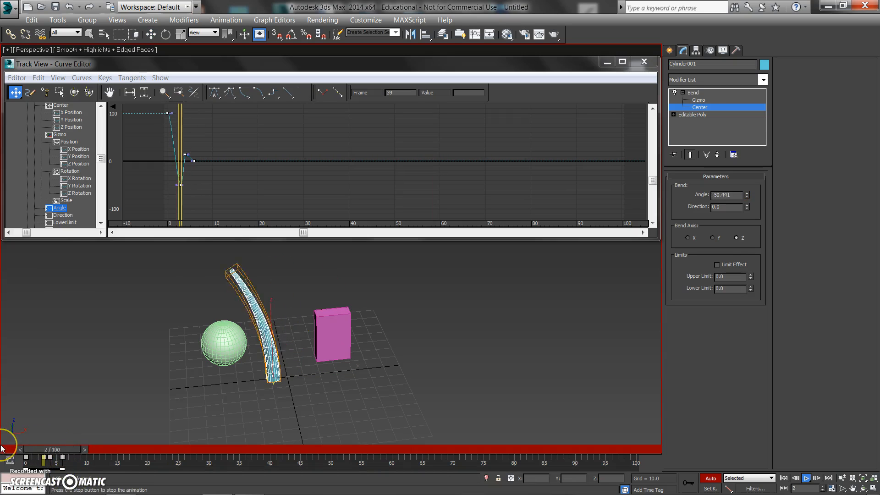
{"action": "key", "text": "slash"}
Step: Expand the range of the selected cylinder keys to end at frame 17 and replay the swing from frame 0
{"action": "left_click_drag", "start_coordinate": [67, 471], "coordinate": [131, 471]}
{"action": "left_click_drag", "start_coordinate": [87, 451], "coordinate": [28, 449]}
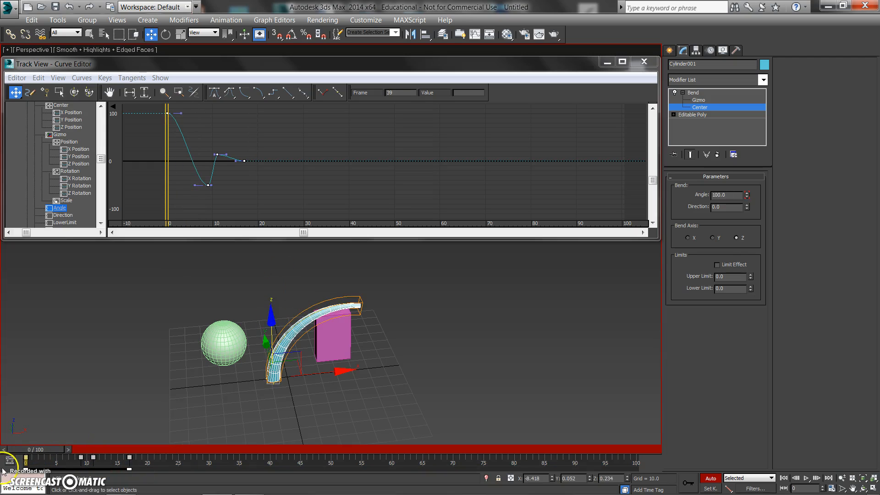
{"action": "key", "text": "slash"}
{"action": "key", "text": "slash"}
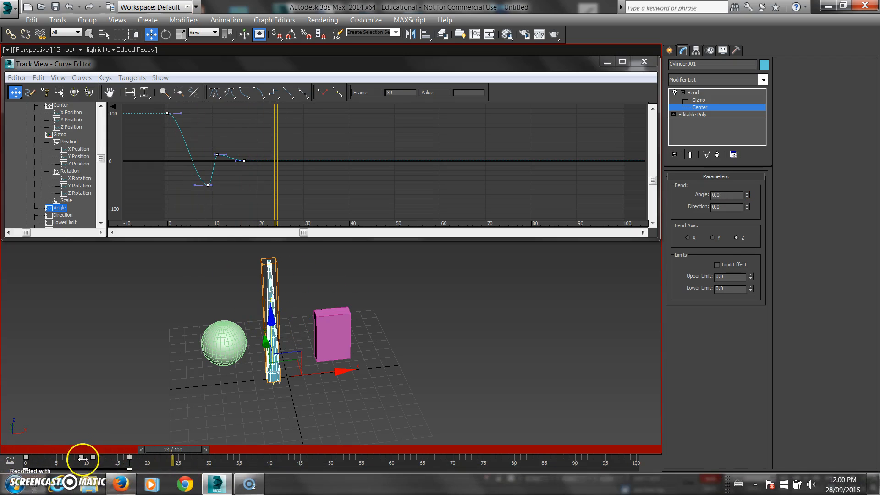
Step: Shift the cylinder's last two keys to frames 15 and 21 and play the retimed swing
{"action": "left_click_drag", "start_coordinate": [88, 463], "coordinate": [153, 461]}
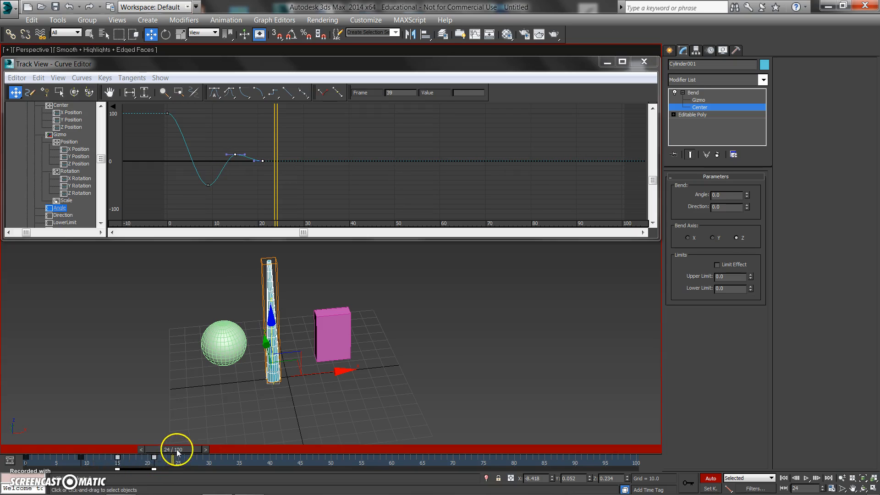
{"action": "key", "text": "slash"}
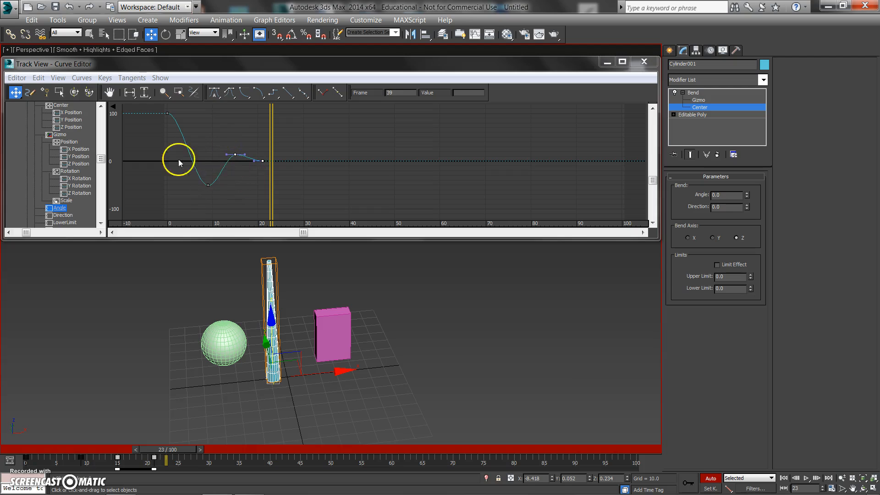
Step: Close the Curve Editor and apply a Stretch modifier to the green sphere
{"action": "left_click", "coordinate": [653, 61]}
{"action": "scroll", "coordinate": [442, 183], "scroll_direction": "up", "scroll_amount": 4}
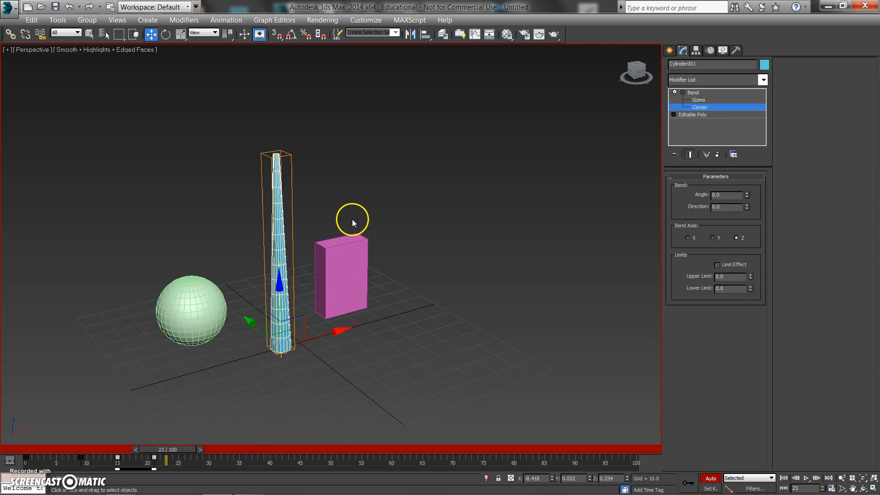
{"action": "left_click", "coordinate": [447, 205]}
{"action": "left_click", "coordinate": [187, 318]}
{"action": "mouse_move", "coordinate": [188, 319]}
{"action": "middle_mouse_down"}
{"action": "mouse_move", "coordinate": [199, 299]}
{"action": "mouse_move", "coordinate": [330, 237]}
{"action": "middle_mouse_up"}
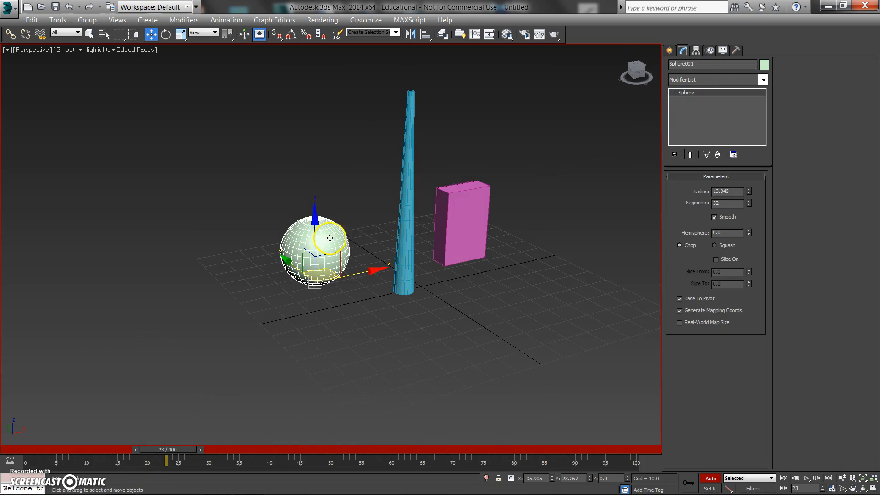
{"action": "left_click", "coordinate": [763, 81]}
{"action": "left_click_drag", "start_coordinate": [768, 108], "coordinate": [768, 328]}
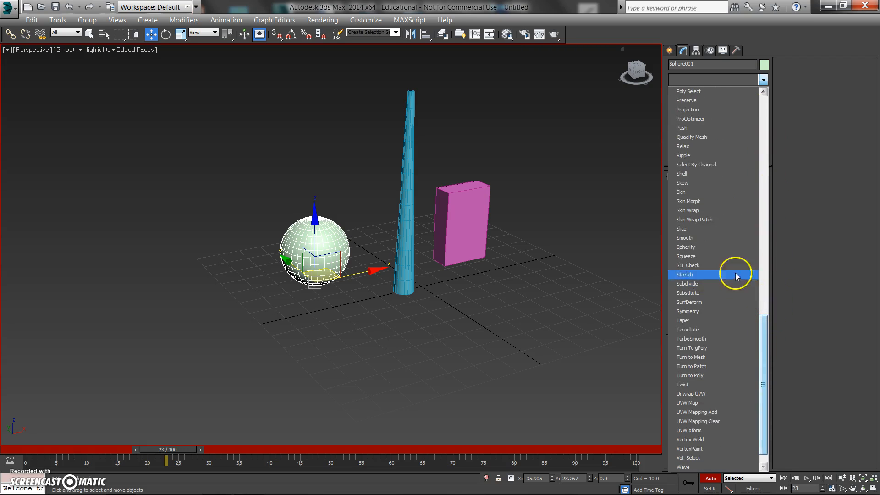
{"action": "left_click", "coordinate": [685, 275]}
Step: Clone the sphere as a single independent copy beside the original and remove the Stretch modifier from the copy
{"action": "scroll", "coordinate": [373, 274], "scroll_direction": "up", "scroll_amount": 3}
{"action": "mouse_move", "coordinate": [366, 270]}
{"action": "middle_mouse_down"}
{"action": "mouse_move", "coordinate": [383, 273]}
{"action": "mouse_move", "coordinate": [370, 267]}
{"action": "middle_mouse_up"}
{"action": "scroll", "coordinate": [383, 273], "scroll_direction": "down", "scroll_amount": 3}
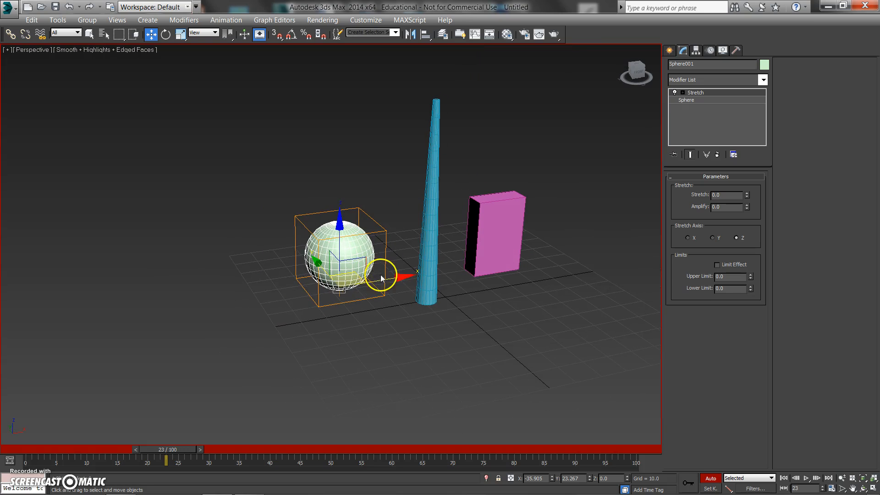
{"action": "left_click_drag", "start_coordinate": [384, 278], "coordinate": [284, 295], "text": "shift"}
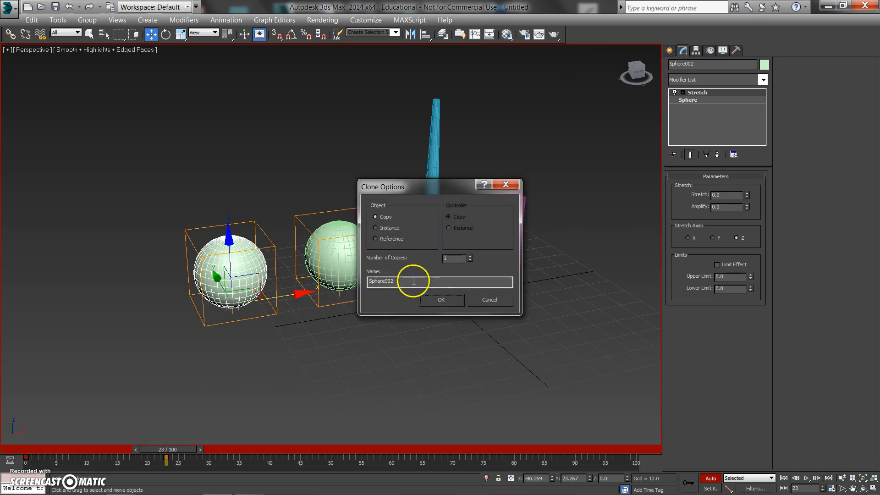
{"action": "left_click", "coordinate": [441, 298]}
{"action": "left_click", "coordinate": [718, 154]}
{"action": "middle_click_drag", "start_coordinate": [450, 222], "coordinate": [251, 224], "text": "alt"}
Step: Delete the copied sphere's keys at frames 0 and 23 from the timeline
{"action": "key", "text": "r"}
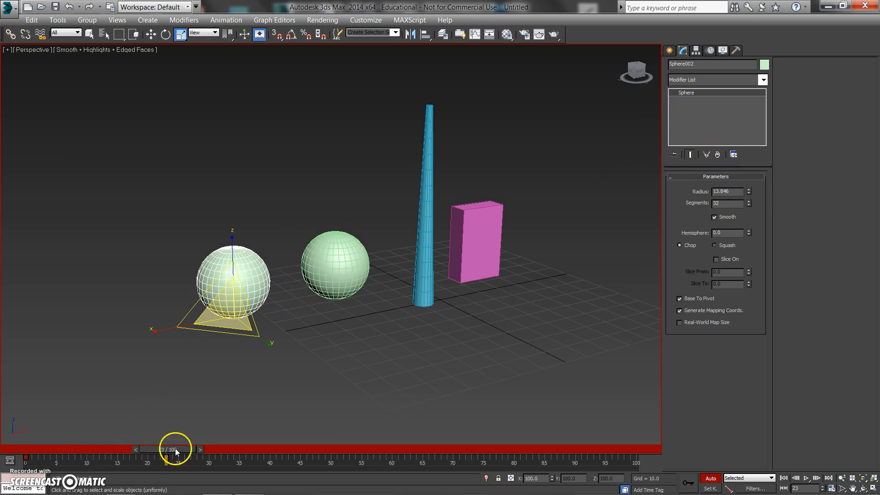
{"action": "left_click_drag", "start_coordinate": [174, 453], "coordinate": [176, 453]}
{"action": "left_click_drag", "start_coordinate": [100, 460], "coordinate": [1, 460]}
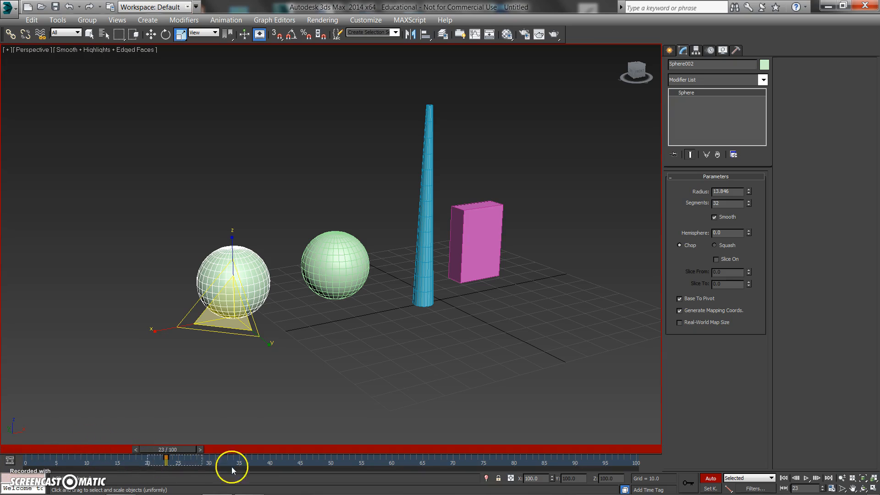
Step: At frame 20, flatten the copied sphere along Z to about 63% with Select and Squash
{"action": "left_click_drag", "start_coordinate": [178, 453], "coordinate": [24, 450]}
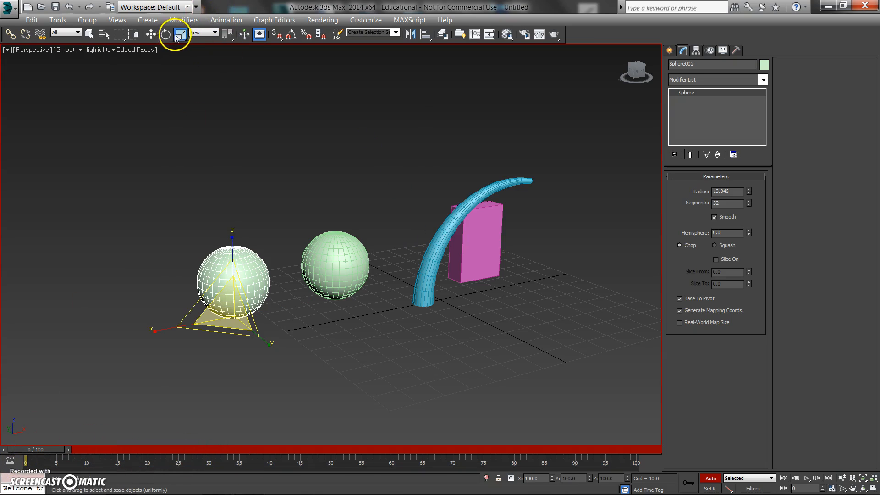
{"action": "left_click", "coordinate": [182, 78]}
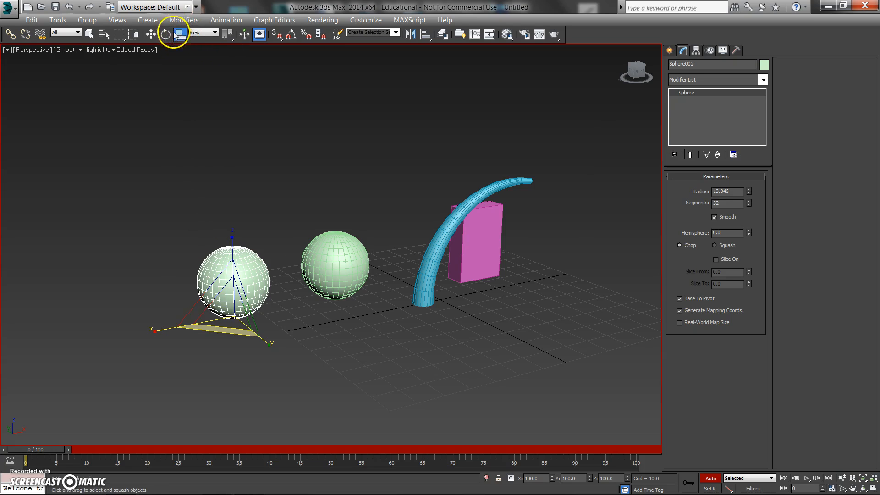
{"action": "left_click_drag", "start_coordinate": [43, 453], "coordinate": [159, 463]}
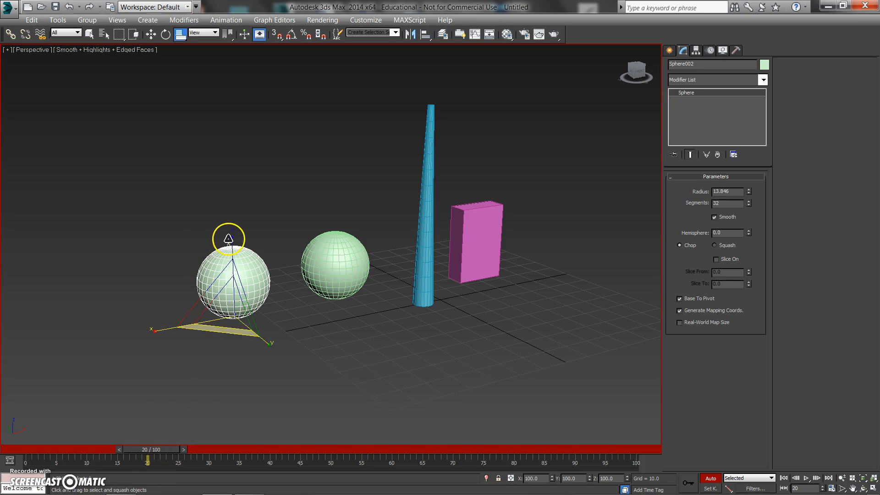
{"action": "left_click_drag", "start_coordinate": [231, 241], "coordinate": [236, 260]}
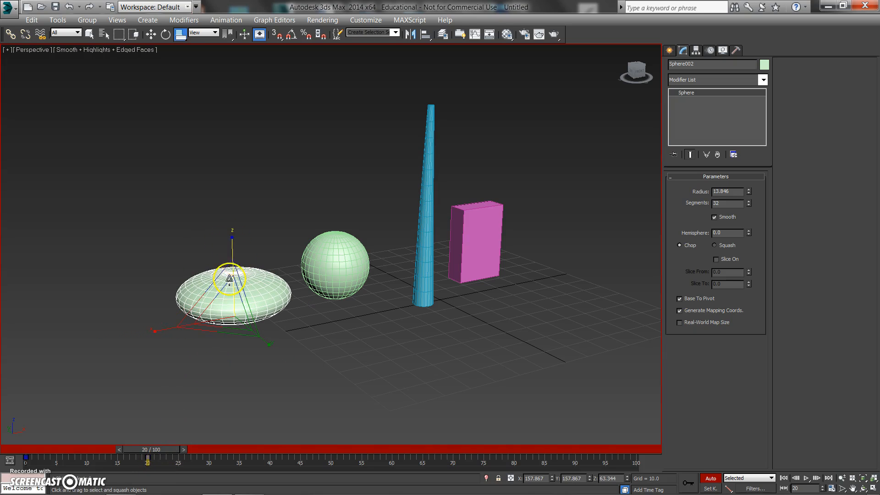
Step: At frame 35, elongate the copied sphere along Z to about 162% with Select and Squash
{"action": "left_click_drag", "start_coordinate": [169, 449], "coordinate": [193, 457]}
{"action": "key", "text": "r"}
{"action": "mouse_move", "coordinate": [233, 246]}
{"action": "left_mouse_down"}
{"action": "mouse_move", "coordinate": [240, 199]}
{"action": "mouse_move", "coordinate": [238, 234]}
{"action": "left_mouse_up"}
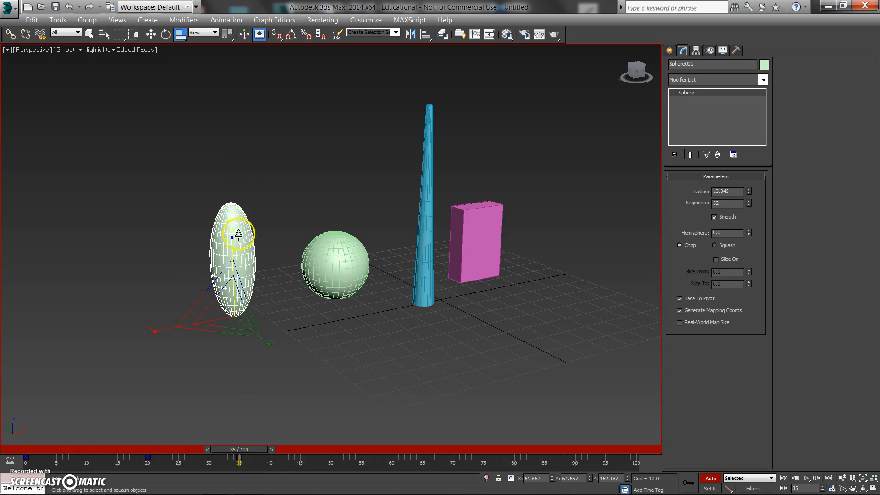
Step: Copy the copied sphere's starting key to the end of its squash motion and shorten the active time range to 55 frames
{"action": "left_click", "coordinate": [27, 457]}
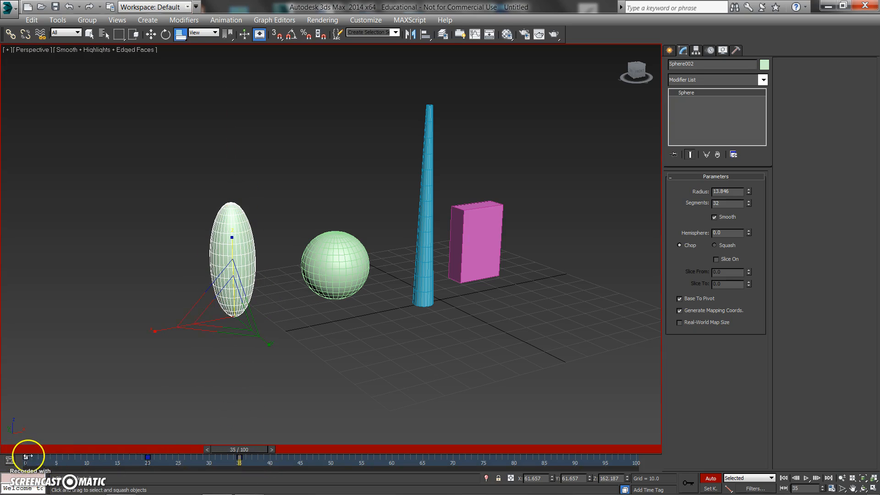
{"action": "left_click_drag", "start_coordinate": [239, 449], "coordinate": [335, 461]}
{"action": "right_click_drag", "start_coordinate": [334, 461], "coordinate": [603, 478], "text": "ctrl+alt"}
Step: Select the original sphere and set its Stretch modifier's Stretch value to -0.7 at frame 20
{"action": "left_click", "coordinate": [348, 273]}
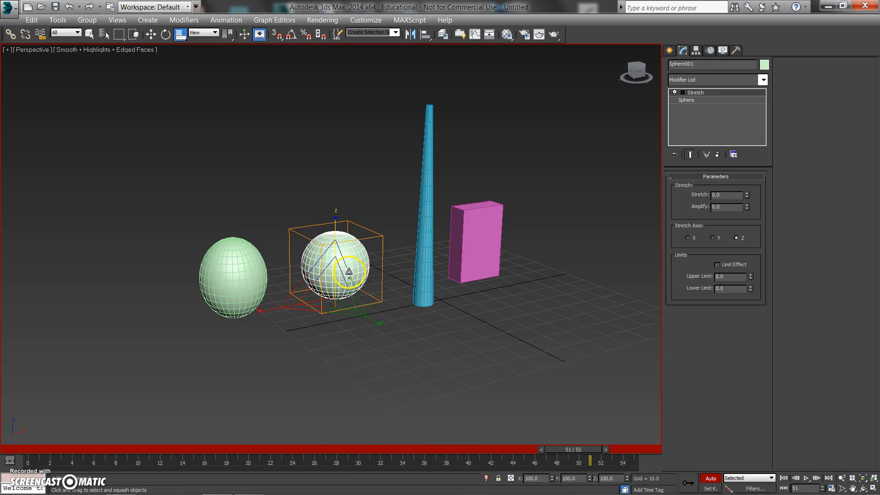
{"action": "left_click_drag", "start_coordinate": [346, 449], "coordinate": [252, 453]}
{"action": "key", "text": "r"}
{"action": "mouse_move", "coordinate": [747, 194]}
{"action": "left_mouse_down"}
{"action": "mouse_move", "coordinate": [742, 202]}
{"action": "mouse_move", "coordinate": [748, 207]}
{"action": "mouse_move", "coordinate": [748, 191]}
{"action": "mouse_move", "coordinate": [756, 203]}
{"action": "left_mouse_up"}
{"action": "middle_click_drag", "start_coordinate": [513, 293], "coordinate": [458, 328], "text": "alt"}
Step: At frame 35, set the original sphere's Stretch value to 0.6
{"action": "left_click_drag", "start_coordinate": [262, 449], "coordinate": [426, 457]}
{"action": "key", "text": "r"}
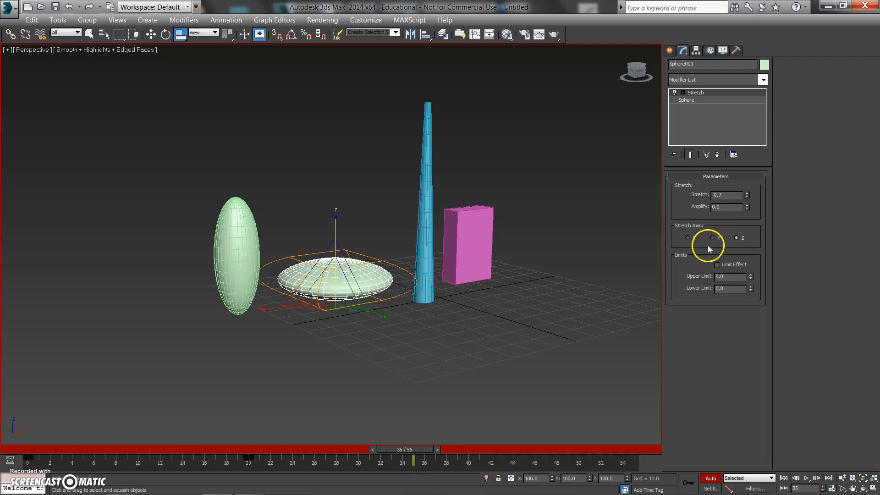
{"action": "left_click_drag", "start_coordinate": [744, 201], "coordinate": [748, 187]}
{"action": "middle_click_drag", "start_coordinate": [448, 293], "coordinate": [424, 284], "text": "alt"}
{"action": "middle_click_drag", "start_coordinate": [334, 197], "coordinate": [378, 221], "text": "alt"}
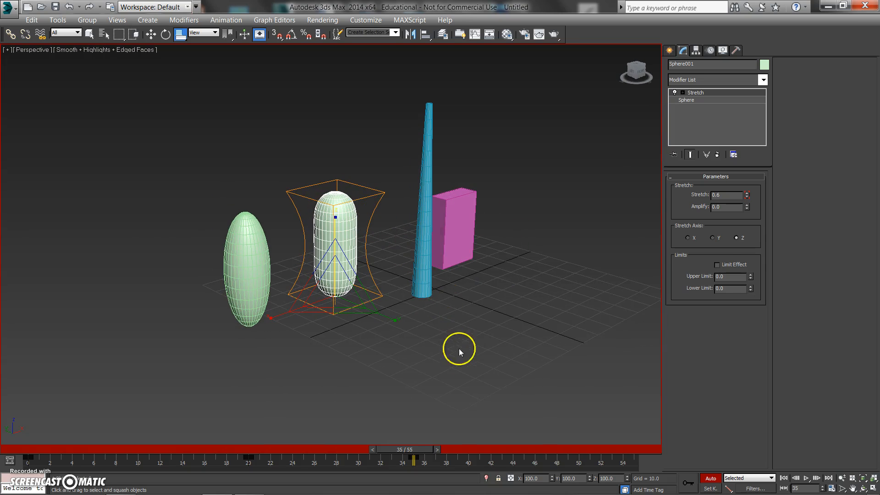
Step: Reset the original sphere's Stretch value to 0 at frame 55 and play both sphere animations from the start
{"action": "left_click_drag", "start_coordinate": [401, 451], "coordinate": [667, 458]}
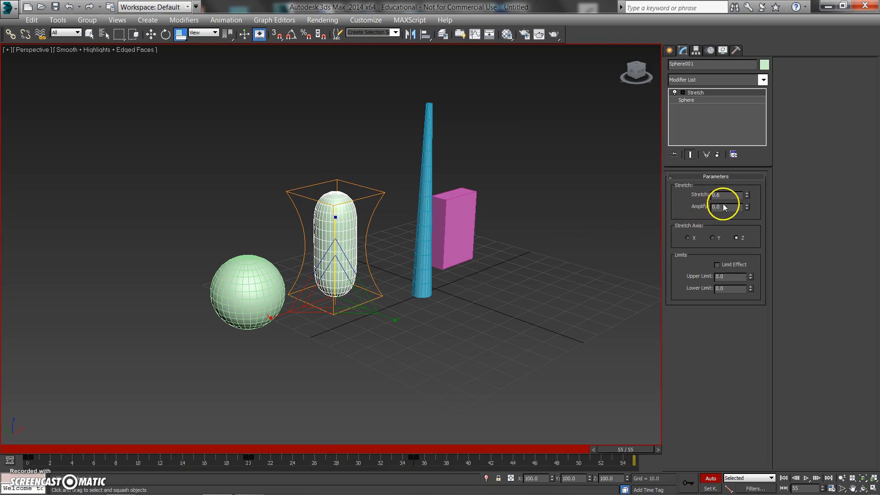
{"action": "right_click", "coordinate": [747, 194]}
{"action": "left_click_drag", "start_coordinate": [652, 462], "coordinate": [3, 449]}
{"action": "key", "text": "/"}
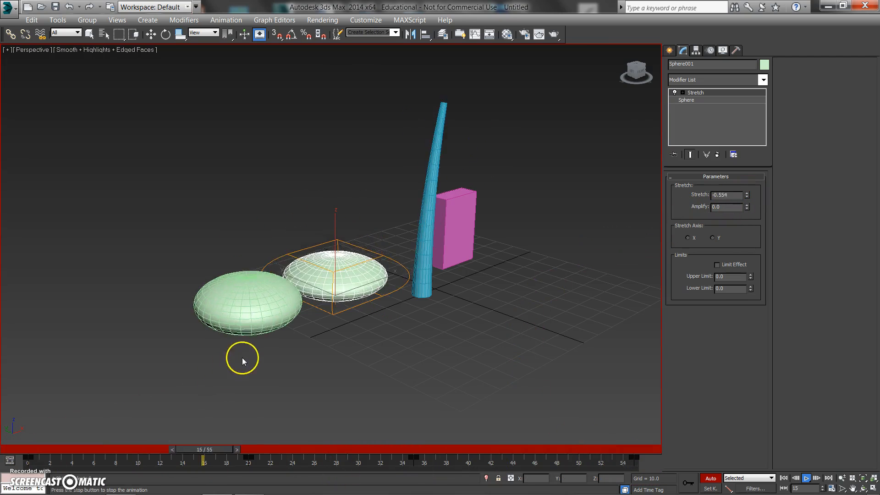
{"action": "mouse_move", "coordinate": [394, 291]}
{"action": "middle_mouse_down", "text": "alt"}
{"action": "mouse_move", "coordinate": [400, 325]}
{"action": "mouse_move", "coordinate": [359, 312]}
{"action": "mouse_move", "coordinate": [387, 305]}
{"action": "middle_mouse_up", "text": "alt"}
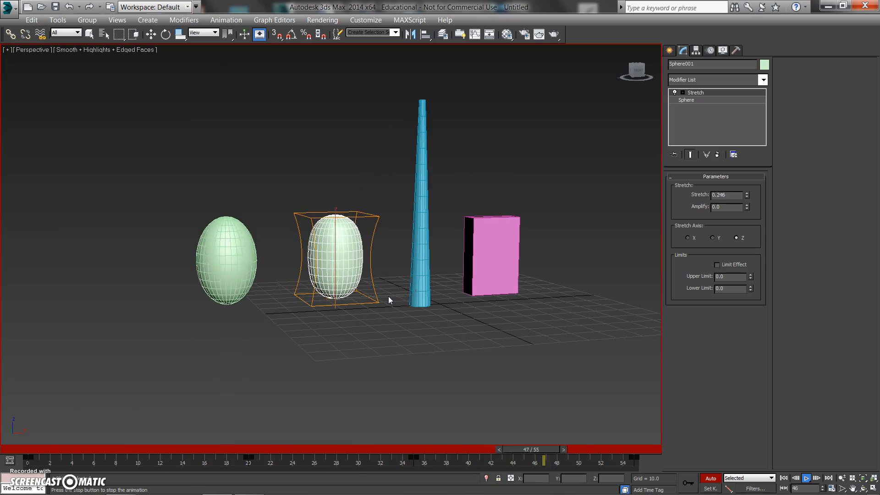
{"action": "key", "text": "Escape"}
Step: Try adjusting the Stretch modifier's Amplify value on the original sphere at frame 35
{"action": "left_click_drag", "start_coordinate": [311, 453], "coordinate": [420, 460]}
{"action": "mouse_move", "coordinate": [749, 209]}
{"action": "left_mouse_down"}
{"action": "mouse_move", "coordinate": [744, 199]}
{"action": "mouse_move", "coordinate": [750, 224]}
{"action": "mouse_move", "coordinate": [736, 182]}
{"action": "mouse_move", "coordinate": [730, 205]}
{"action": "mouse_move", "coordinate": [746, 202]}
{"action": "left_mouse_up"}
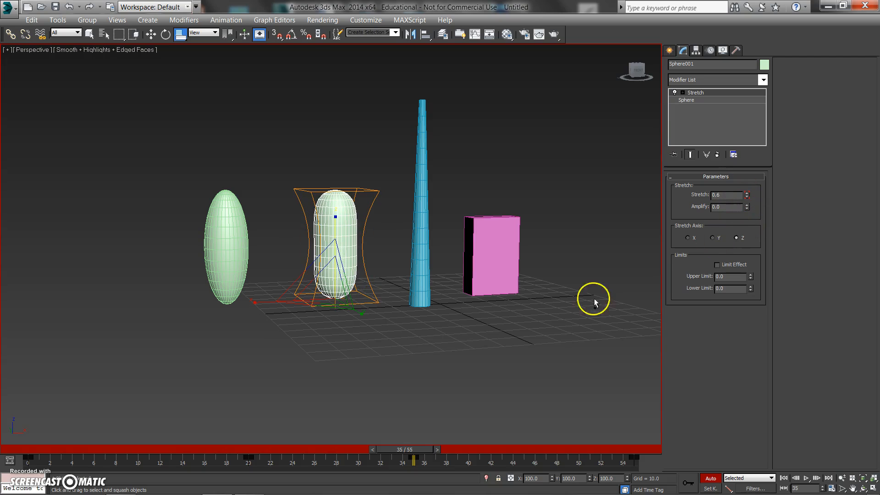
Step: At frame 20, set the original sphere's Stretch modifier Amplify value to -3
{"action": "left_click_drag", "start_coordinate": [426, 452], "coordinate": [265, 448]}
{"action": "mouse_move", "coordinate": [746, 208]}
{"action": "left_mouse_down"}
{"action": "mouse_move", "coordinate": [745, 186]}
{"action": "mouse_move", "coordinate": [748, 232]}
{"action": "mouse_move", "coordinate": [747, 203]}
{"action": "mouse_move", "coordinate": [746, 218]}
{"action": "left_mouse_up"}
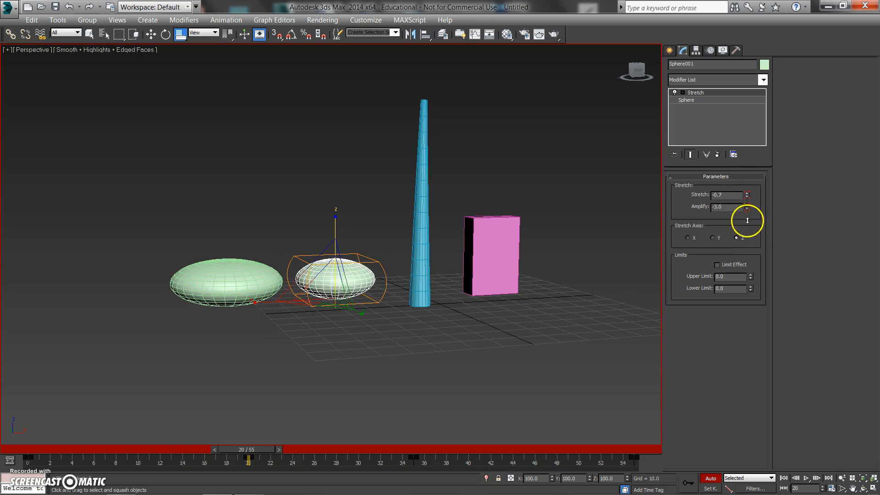
Step: Delete both spheres and the tapered cylinder so only the box remains in the scene
{"action": "middle_click_drag", "start_coordinate": [483, 273], "coordinate": [499, 267], "text": "alt"}
{"action": "middle_click_drag", "start_coordinate": [573, 215], "coordinate": [619, 146], "text": "alt"}
{"action": "left_click", "coordinate": [379, 340]}
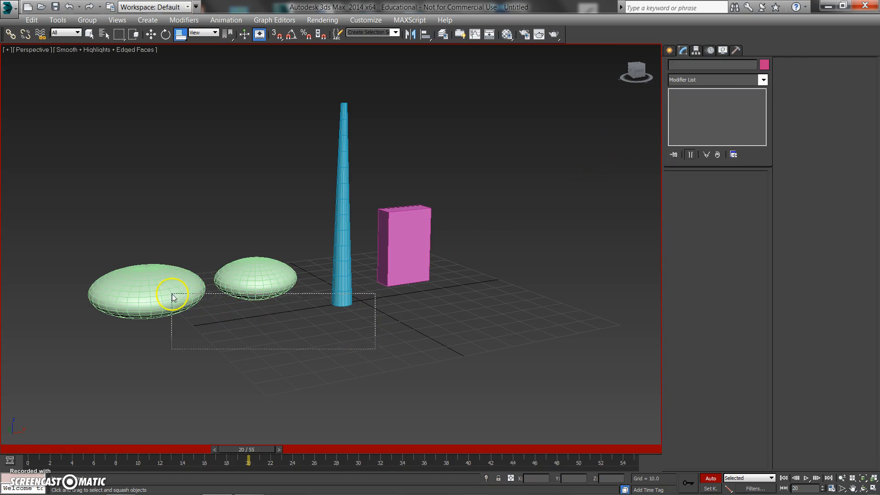
{"action": "left_click_drag", "start_coordinate": [172, 297], "coordinate": [192, 304]}
{"action": "key", "text": "Delete"}
Step: Select the pink box and apply a Twist modifier to it
{"action": "left_click", "coordinate": [416, 238]}
{"action": "middle_click_drag", "start_coordinate": [416, 238], "coordinate": [376, 262]}
{"action": "scroll", "coordinate": [375, 265], "scroll_direction": "up", "scroll_amount": 3}
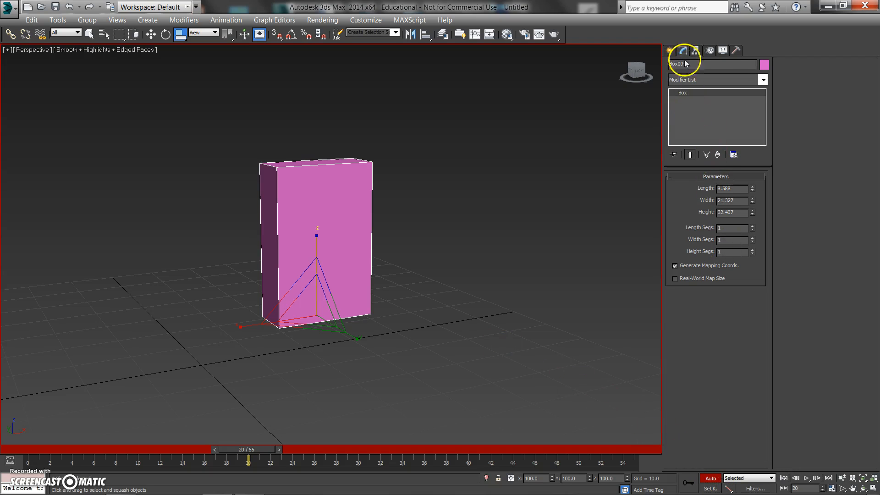
{"action": "left_click", "coordinate": [763, 81]}
{"action": "left_click_drag", "start_coordinate": [770, 122], "coordinate": [763, 358]}
{"action": "left_click", "coordinate": [697, 448]}
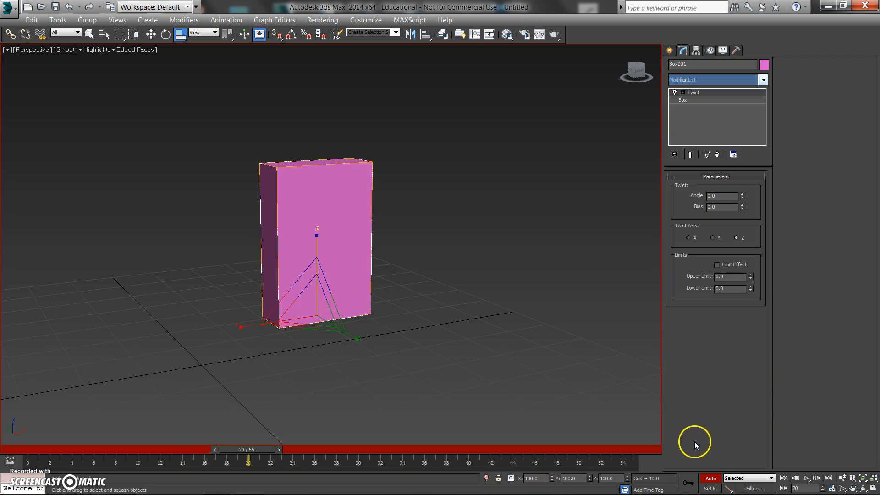
Step: Set the box's Twist Angle to -87 at frame 20 and inspect the twisted shape from several sides
{"action": "scroll", "coordinate": [429, 315], "scroll_direction": "down", "scroll_amount": 2}
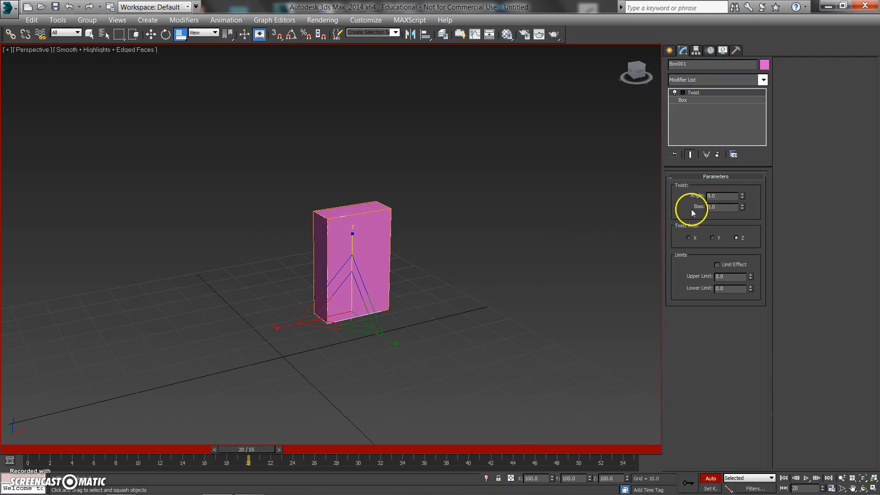
{"action": "left_click_drag", "start_coordinate": [742, 197], "coordinate": [764, 278]}
{"action": "middle_click_drag", "start_coordinate": [545, 328], "coordinate": [478, 298], "text": "alt"}
{"action": "middle_click_drag", "start_coordinate": [337, 272], "coordinate": [403, 270], "text": "alt"}
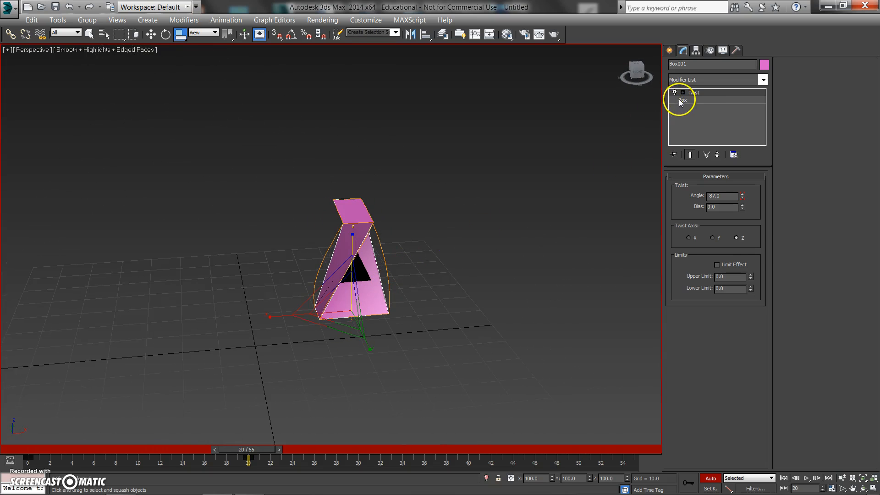
Step: In the twisted box's base parameters, set Height Segs to 10
{"action": "left_click", "coordinate": [702, 101]}
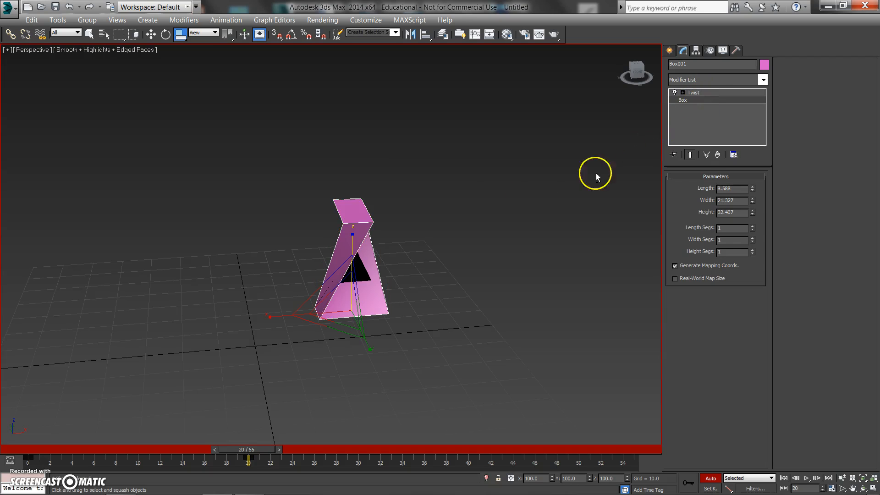
{"action": "middle_click_drag", "start_coordinate": [595, 173], "coordinate": [536, 185], "text": "alt"}
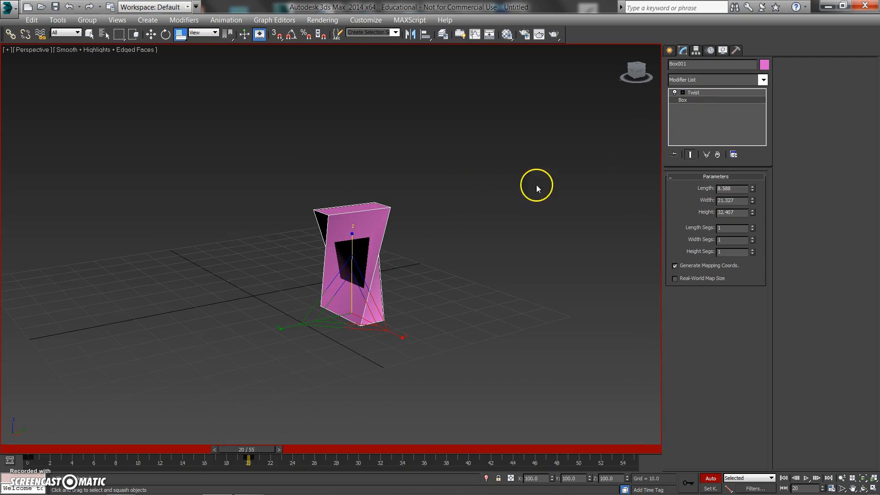
{"action": "left_click", "coordinate": [752, 250]}
{"action": "left_click", "coordinate": [752, 249]}
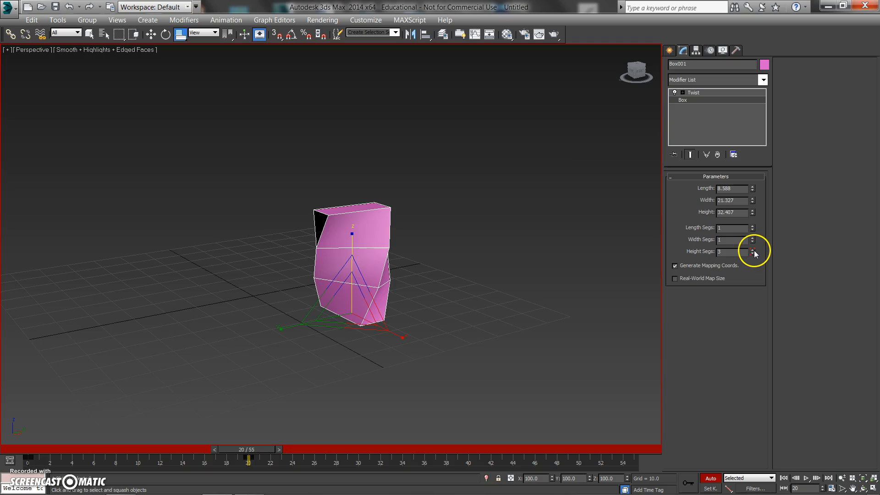
{"action": "left_click", "coordinate": [752, 249]}
{"action": "left_click", "coordinate": [752, 253]}
{"action": "left_click", "coordinate": [752, 254]}
{"action": "left_click", "coordinate": [752, 253]}
{"action": "left_click", "coordinate": [752, 253]}
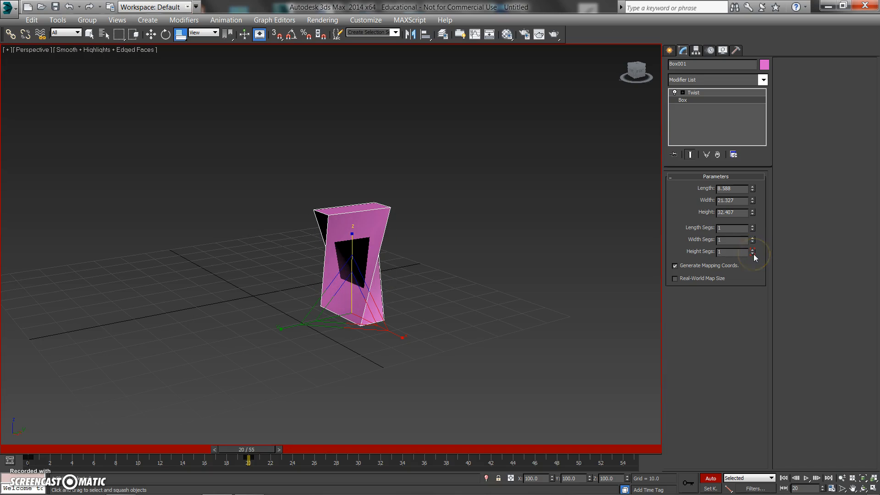
{"action": "left_click", "coordinate": [752, 250]}
{"action": "left_click", "coordinate": [752, 250]}
{"action": "left_click", "coordinate": [752, 250]}
{"action": "left_click", "coordinate": [752, 250]}
{"action": "left_click", "coordinate": [751, 249]}
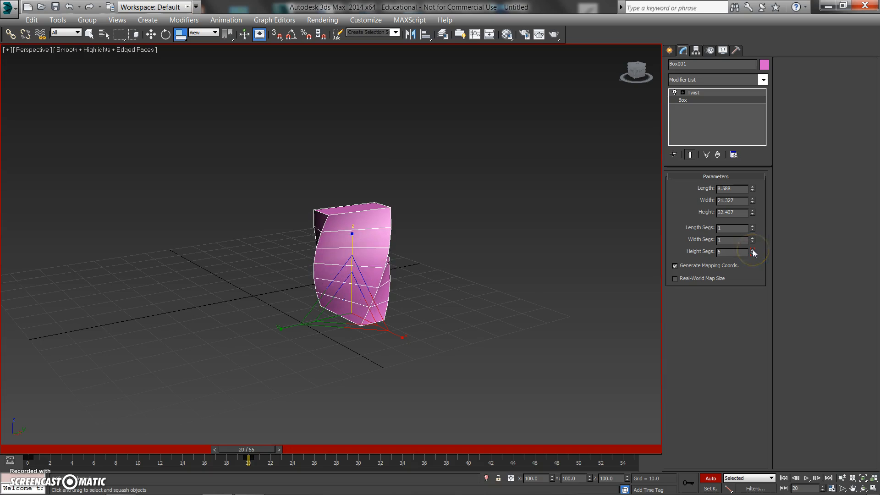
{"action": "middle_click_drag", "start_coordinate": [585, 291], "coordinate": [499, 271], "text": "alt"}
{"action": "middle_click_drag", "start_coordinate": [355, 262], "coordinate": [362, 250], "text": "alt"}
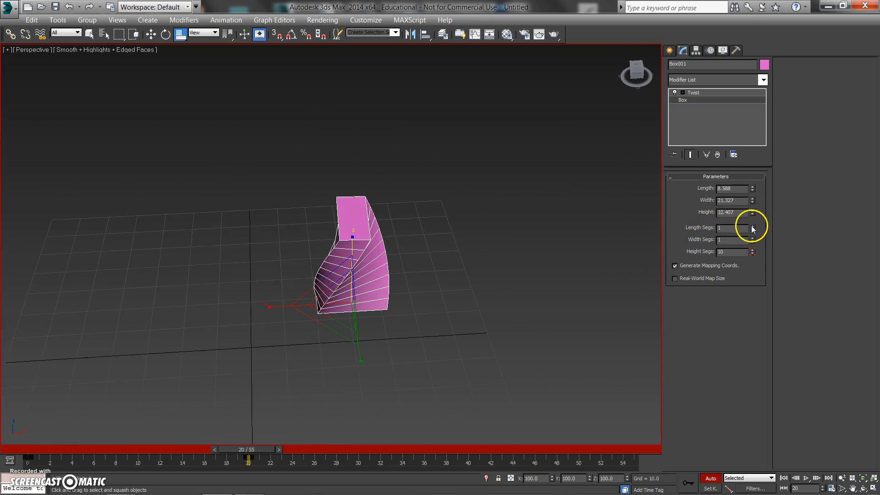
Step: Set the base box's Length Segs to 4 and Width Segs to 5
{"action": "left_click", "coordinate": [752, 237]}
{"action": "middle_click_drag", "start_coordinate": [509, 248], "coordinate": [449, 236], "text": "alt"}
{"action": "middle_click_drag", "start_coordinate": [501, 229], "coordinate": [490, 235], "text": "alt"}
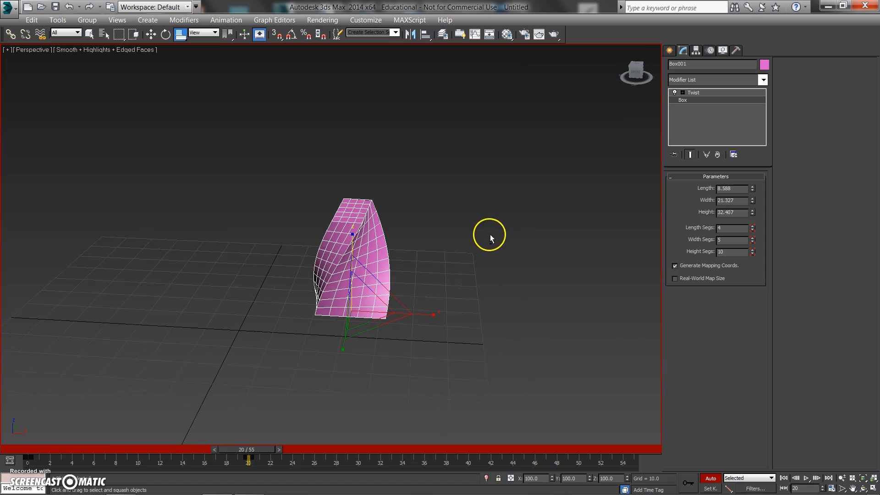
Step: Return to the Twist modifier, try an Angle of -78.35 on the segmented box, and reset the Angle to 0
{"action": "left_click", "coordinate": [699, 96]}
{"action": "left_click", "coordinate": [743, 239]}
{"action": "left_click_drag", "start_coordinate": [746, 241], "coordinate": [720, 179]}
{"action": "middle_click_drag", "start_coordinate": [513, 205], "coordinate": [551, 197], "text": "alt"}
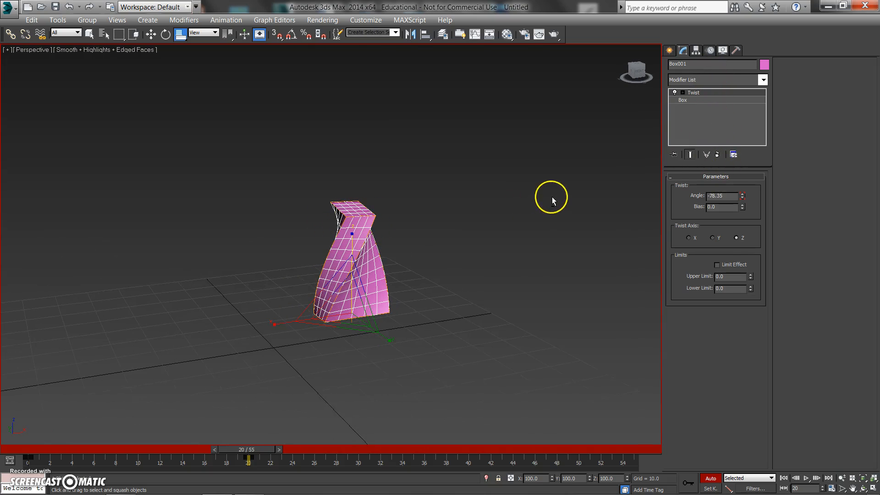
{"action": "right_click", "coordinate": [741, 197]}
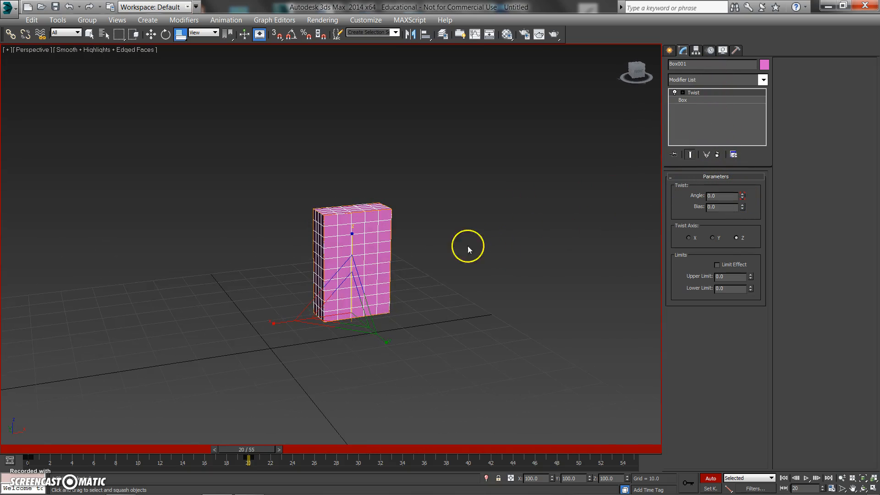
Step: Move the Twist modifier's Center up to the top of the box and preview a twist about it without keeping the angle
{"action": "left_click", "coordinate": [683, 92]}
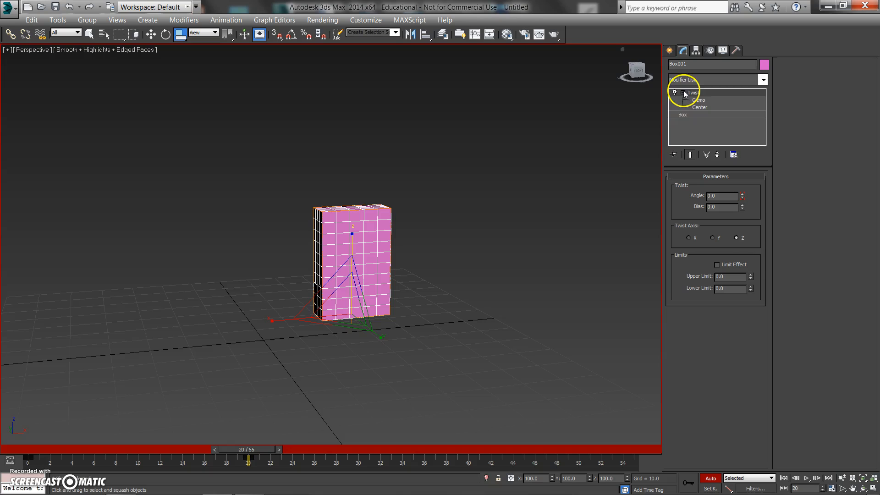
{"action": "left_click", "coordinate": [700, 107]}
{"action": "key", "text": "w"}
{"action": "left_click_drag", "start_coordinate": [349, 250], "coordinate": [345, 155]}
{"action": "left_click_drag", "start_coordinate": [741, 195], "coordinate": [674, 175]}
{"action": "right_click", "coordinate": [624, 202]}
Step: Delete the box's existing animation keys at frames 0 and 20 and go to frame 38
{"action": "left_click_drag", "start_coordinate": [112, 460], "coordinate": [38, 471]}
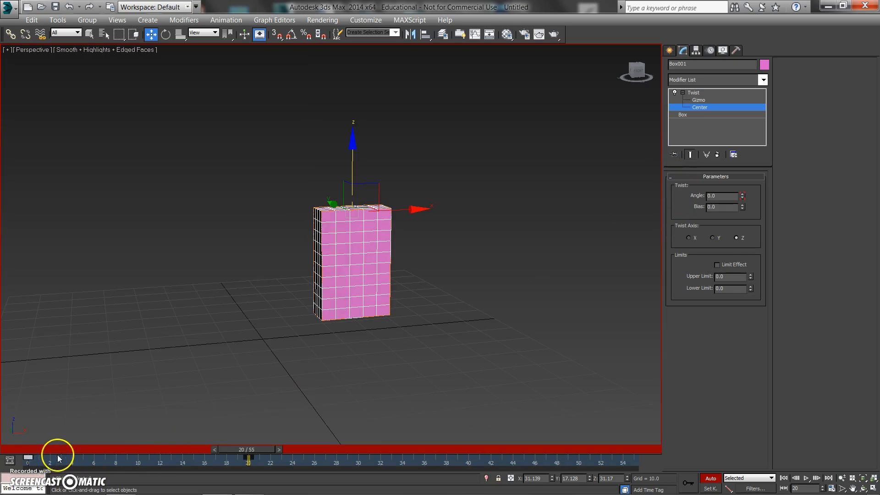
{"action": "left_click_drag", "start_coordinate": [253, 441], "coordinate": [436, 449]}
{"action": "key", "text": "Delete"}
{"action": "middle_click_drag", "start_coordinate": [320, 320], "coordinate": [385, 343], "text": "alt"}
{"action": "left_click_drag", "start_coordinate": [308, 177], "coordinate": [430, 236]}
{"action": "key", "text": "ctrl+z"}
Step: Leave the Twist Center sub-object level and move the whole box along its Y axis at frame 38
{"action": "left_click", "coordinate": [697, 92]}
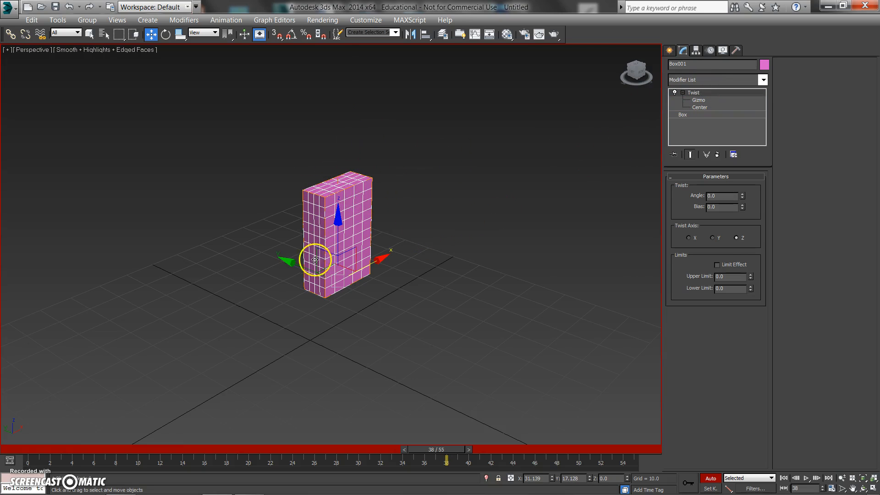
{"action": "left_click_drag", "start_coordinate": [298, 264], "coordinate": [478, 356]}
{"action": "middle_click_drag", "start_coordinate": [479, 344], "coordinate": [443, 317]}
Step: Key the box's Twist Angle at 49 on frame 0 and -43.5 on frame 10
{"action": "left_click_drag", "start_coordinate": [433, 449], "coordinate": [99, 452]}
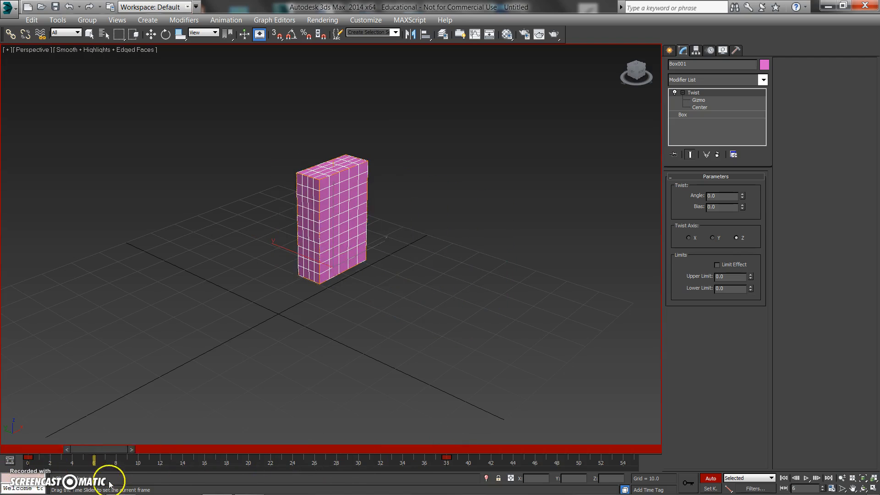
{"action": "key", "text": "Home"}
{"action": "key", "text": "w"}
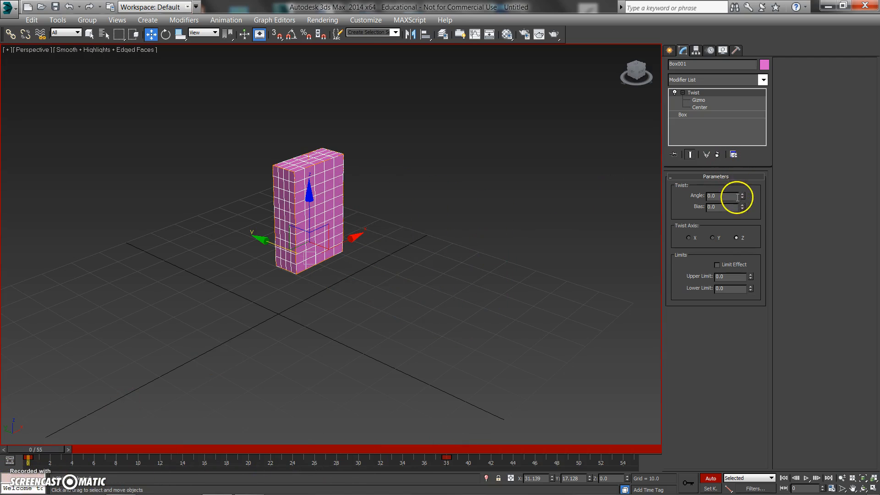
{"action": "left_click_drag", "start_coordinate": [743, 196], "coordinate": [739, 146]}
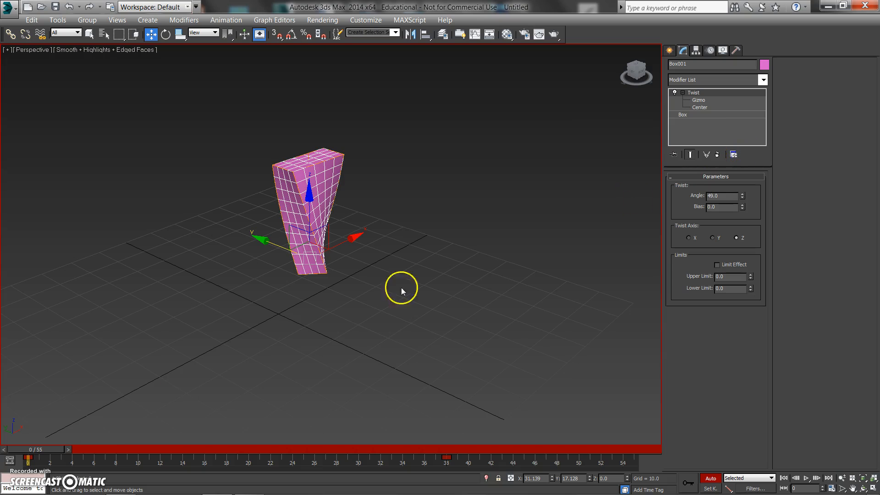
{"action": "left_click_drag", "start_coordinate": [47, 451], "coordinate": [154, 451]}
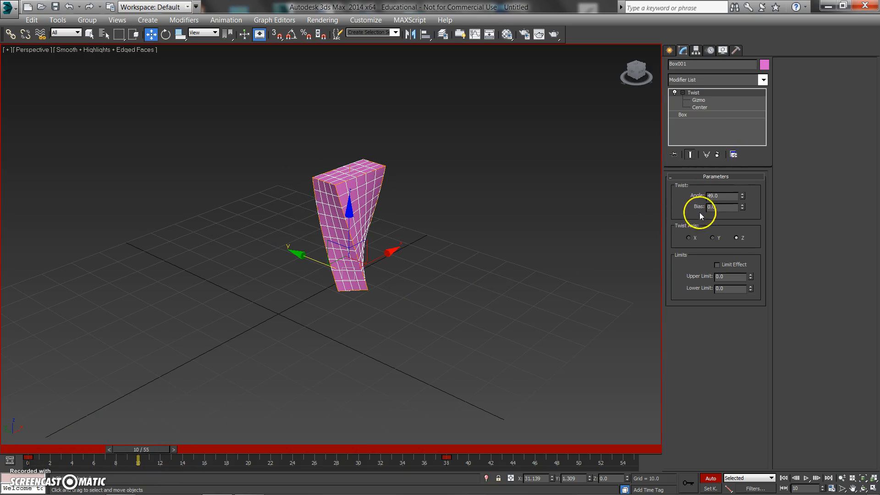
{"action": "left_click_drag", "start_coordinate": [742, 197], "coordinate": [722, 289]}
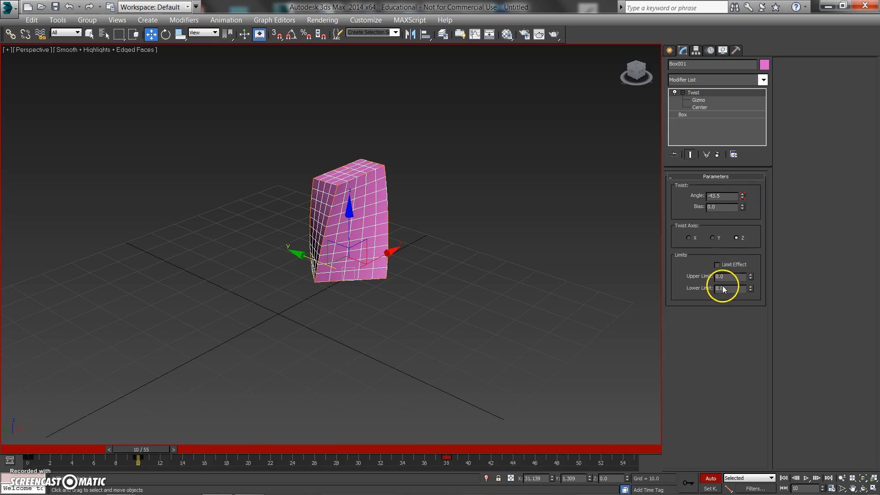
Step: Key a positive Twist Angle at frame 20 and a negative one at frame 30, and scrub back to the start
{"action": "left_click_drag", "start_coordinate": [156, 448], "coordinate": [281, 440]}
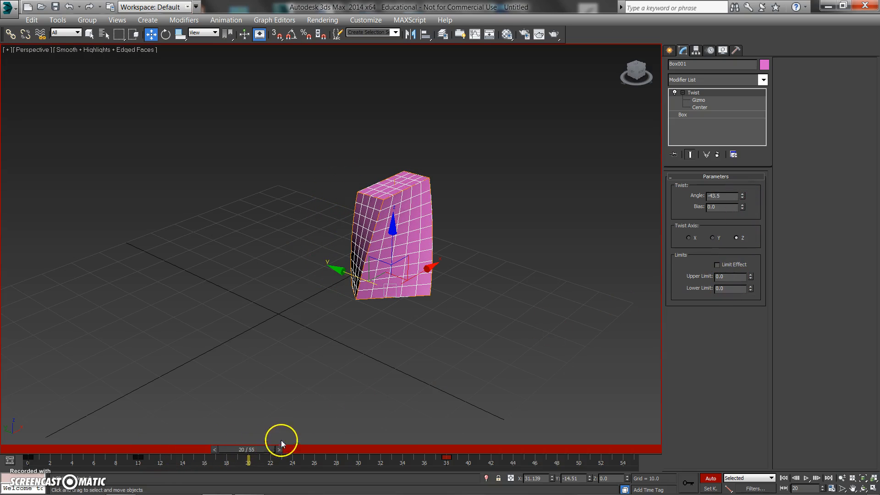
{"action": "left_click_drag", "start_coordinate": [742, 198], "coordinate": [737, 120]}
{"action": "left_click_drag", "start_coordinate": [265, 455], "coordinate": [373, 443]}
{"action": "left_click_drag", "start_coordinate": [743, 200], "coordinate": [736, 261]}
{"action": "left_click_drag", "start_coordinate": [352, 448], "coordinate": [32, 449]}
{"action": "middle_click_drag", "start_coordinate": [423, 247], "coordinate": [496, 210], "text": "alt"}
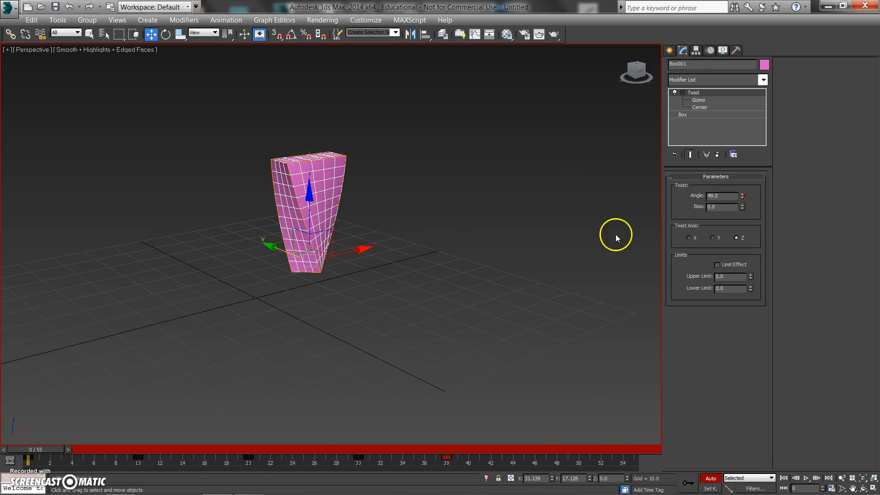
Step: Add a Bend modifier above the box's Twist modifier
{"action": "left_click", "coordinate": [763, 80]}
{"action": "scroll", "coordinate": [715, 219], "scroll_direction": "down", "scroll_amount": 3}
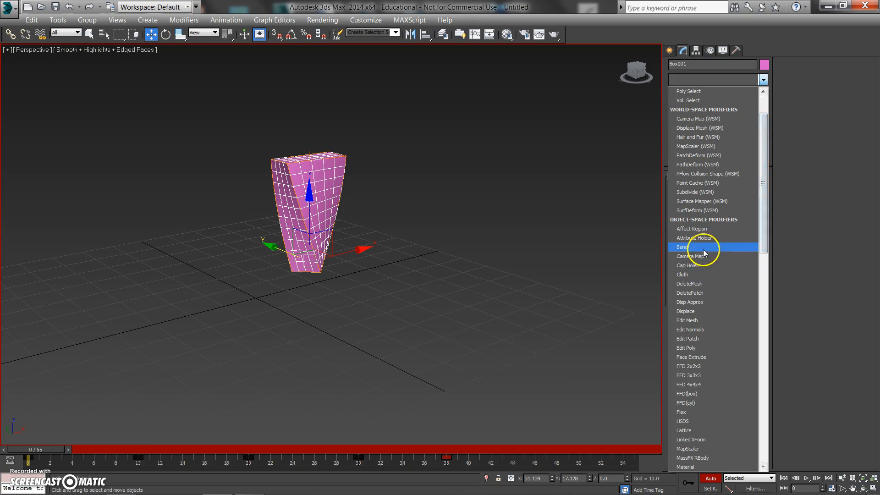
{"action": "left_click", "coordinate": [701, 247]}
Step: Try bending the box with an Angle of 36 and in the opposite direction, resetting the Bend Angle to 0
{"action": "mouse_move", "coordinate": [746, 197]}
{"action": "left_mouse_down"}
{"action": "mouse_move", "coordinate": [748, 179]}
{"action": "mouse_move", "coordinate": [746, 206]}
{"action": "mouse_move", "coordinate": [749, 183]}
{"action": "mouse_move", "coordinate": [747, 190]}
{"action": "left_mouse_up"}
{"action": "middle_click_drag", "start_coordinate": [526, 237], "coordinate": [530, 230], "text": "alt"}
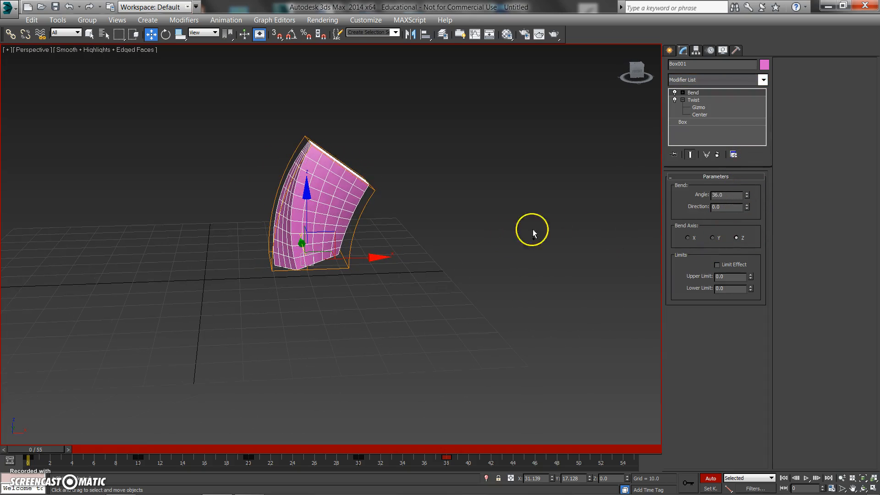
{"action": "right_click", "coordinate": [747, 195]}
{"action": "left_click_drag", "start_coordinate": [747, 197], "coordinate": [742, 232]}
{"action": "right_click", "coordinate": [742, 232]}
Step: Key the box's Bend Angle at -24.5 on frame 0 and 29 on frame 10
{"action": "middle_click_drag", "start_coordinate": [273, 375], "coordinate": [141, 440], "text": "alt"}
{"action": "left_click_drag", "start_coordinate": [50, 448], "coordinate": [139, 464]}
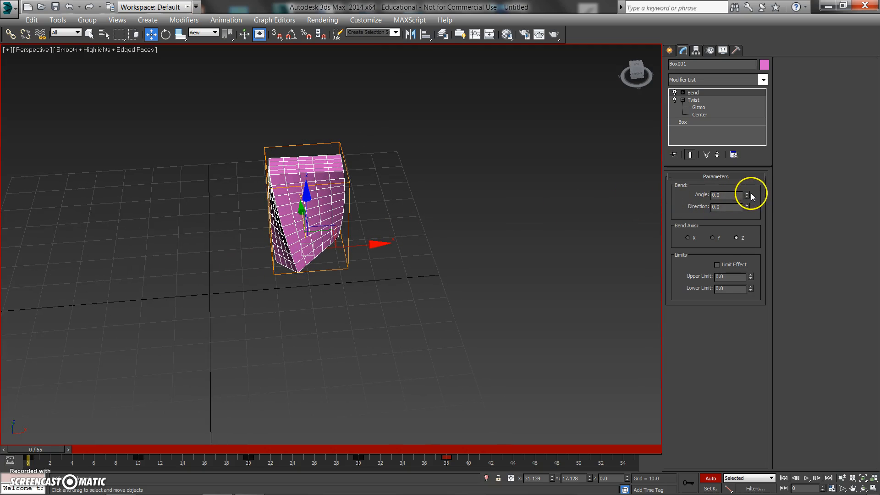
{"action": "left_click_drag", "start_coordinate": [749, 194], "coordinate": [750, 217]}
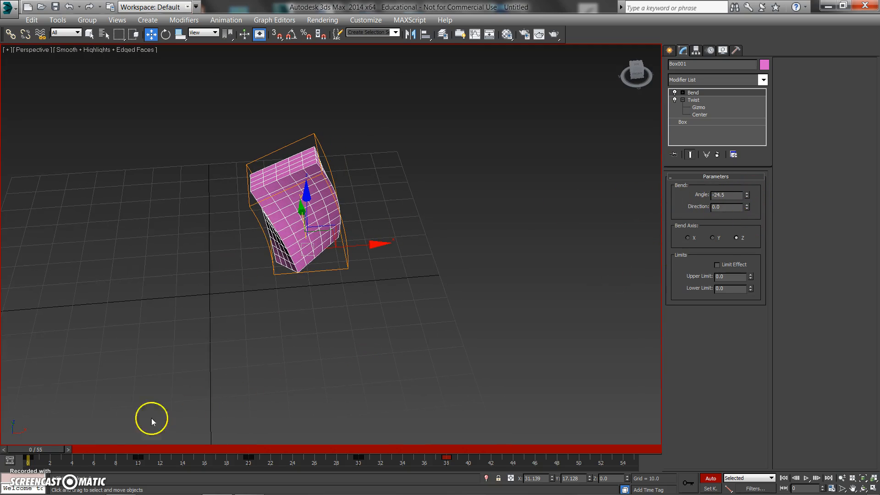
{"action": "left_click_drag", "start_coordinate": [53, 463], "coordinate": [154, 449]}
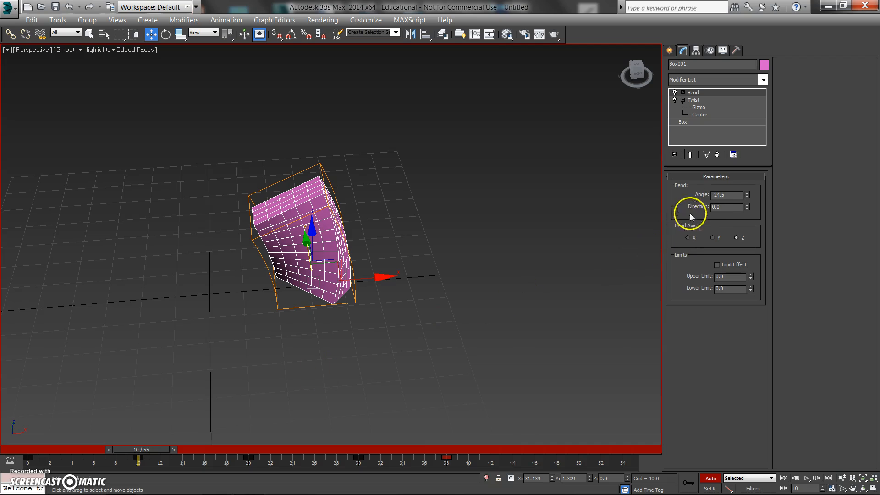
{"action": "left_click_drag", "start_coordinate": [746, 197], "coordinate": [744, 145]}
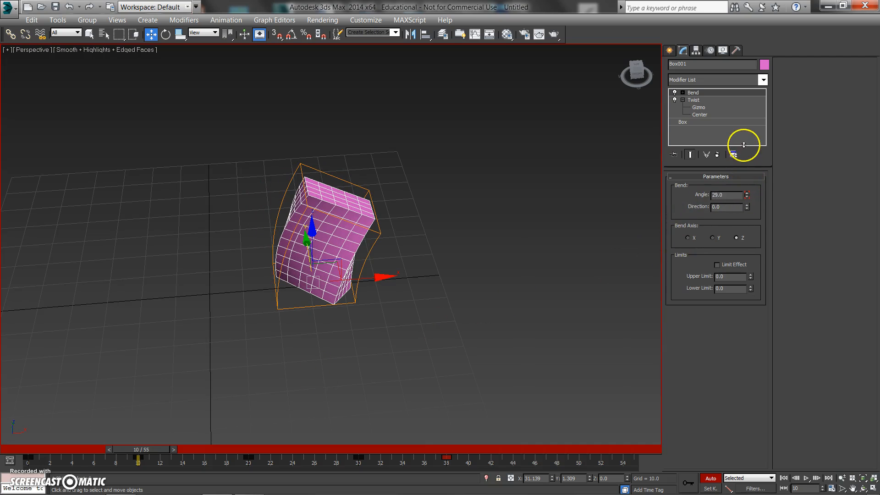
Step: Set the Bend Angle to -23.5 at frame 20 and to a positive value at frame 30
{"action": "left_click_drag", "start_coordinate": [158, 448], "coordinate": [252, 446]}
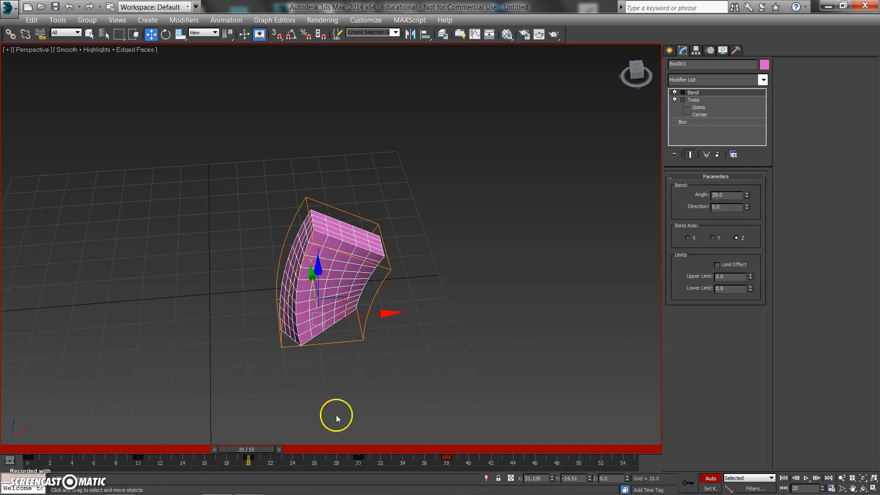
{"action": "left_click_drag", "start_coordinate": [747, 195], "coordinate": [748, 240]}
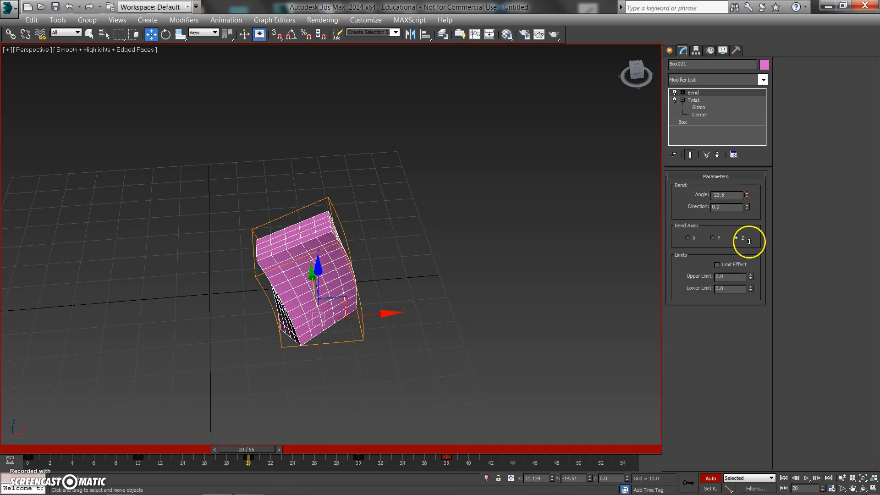
{"action": "left_click_drag", "start_coordinate": [266, 452], "coordinate": [353, 448]}
{"action": "left_click_drag", "start_coordinate": [747, 195], "coordinate": [739, 137]}
Step: Review the box's combined twisting, bending and moving animation from different viewing angles by playing and scrubbing it from frame 0
{"action": "left_click_drag", "start_coordinate": [371, 449], "coordinate": [18, 461]}
{"action": "middle_click_drag", "start_coordinate": [126, 377], "coordinate": [124, 347], "text": "alt"}
{"action": "key", "text": "slash"}
{"action": "key", "text": "slash"}
{"action": "key", "text": "w"}
{"action": "middle_click_drag", "start_coordinate": [344, 275], "coordinate": [150, 434], "text": "alt"}
{"action": "left_click_drag", "start_coordinate": [142, 449], "coordinate": [9, 445]}
{"action": "middle_click_drag", "start_coordinate": [186, 307], "coordinate": [358, 260]}
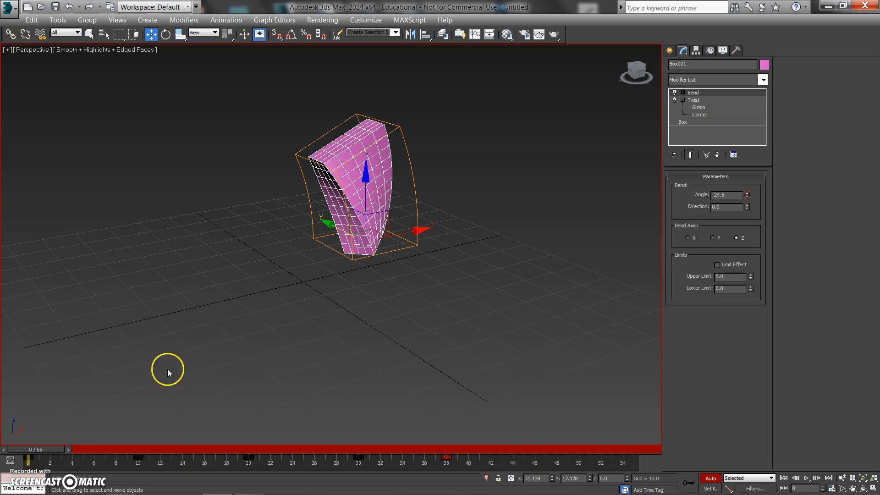
{"action": "left_click_drag", "start_coordinate": [45, 451], "coordinate": [132, 434]}
{"action": "key", "text": "Home"}
{"action": "middle_click_drag", "start_coordinate": [442, 241], "coordinate": [411, 277], "text": "alt"}
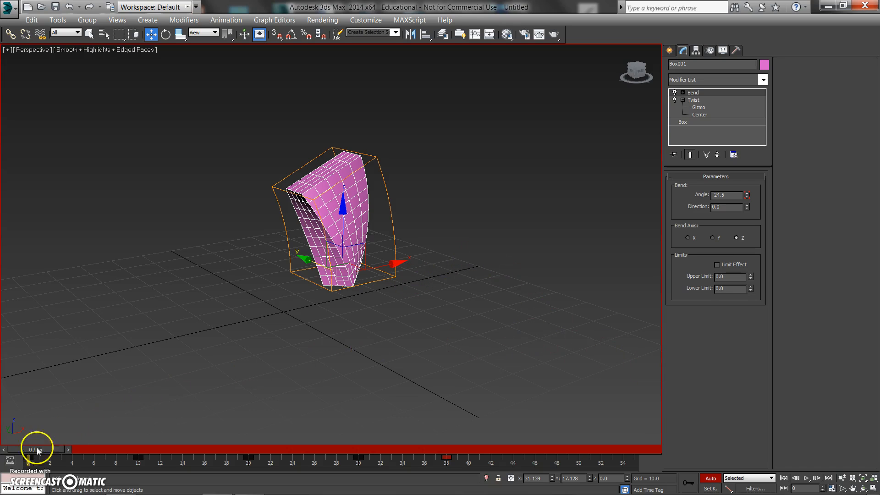